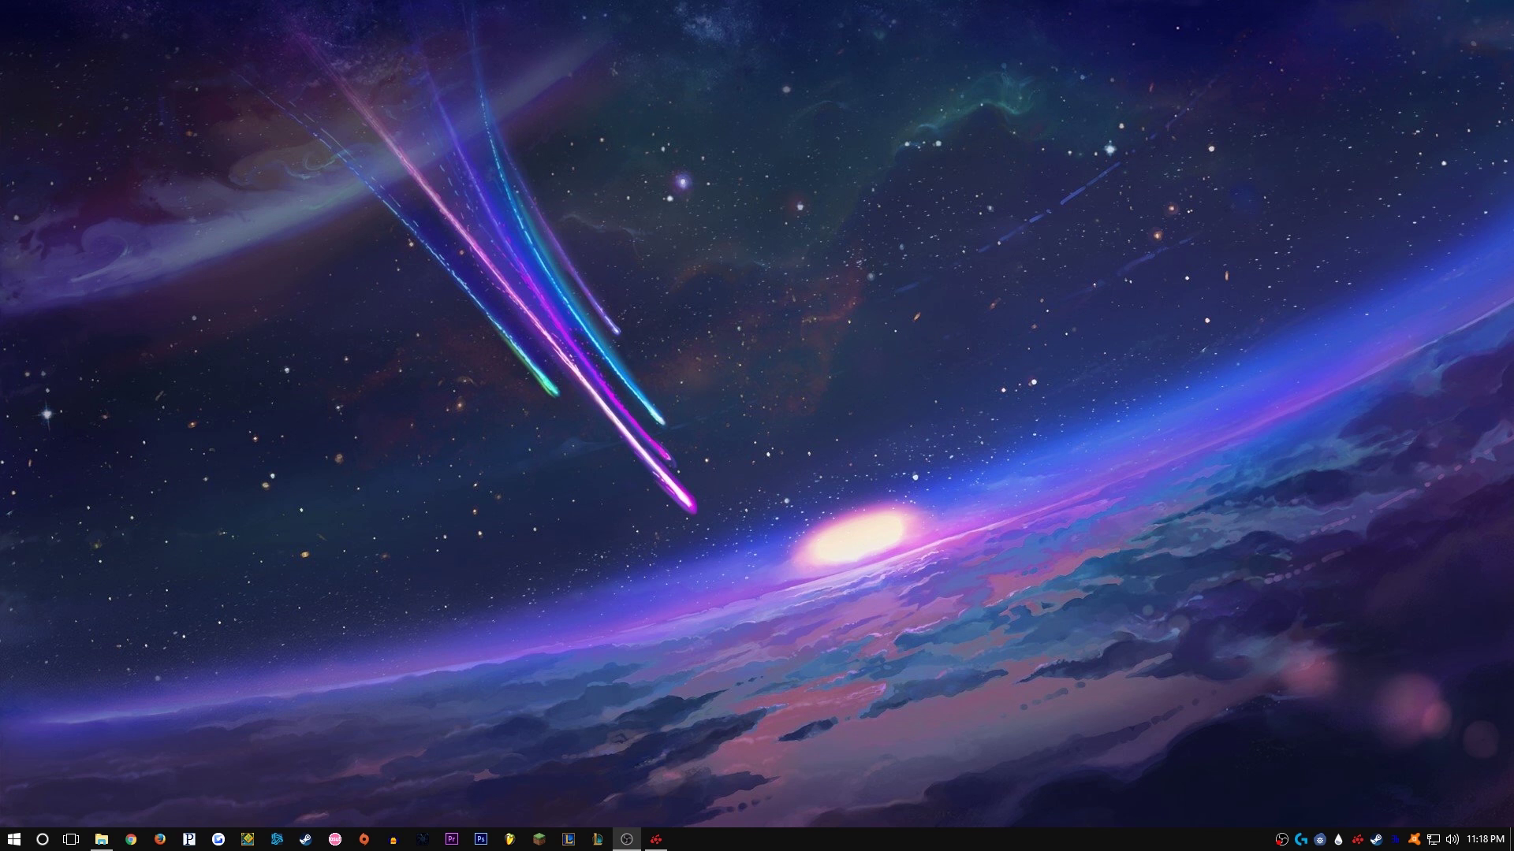
# Step: Browse to C:\Program Files (x86)\Steam\steamapps\common\H1Z1 King of the Kill and scroll to UserOptions.ini
pyautogui.click(102, 838)
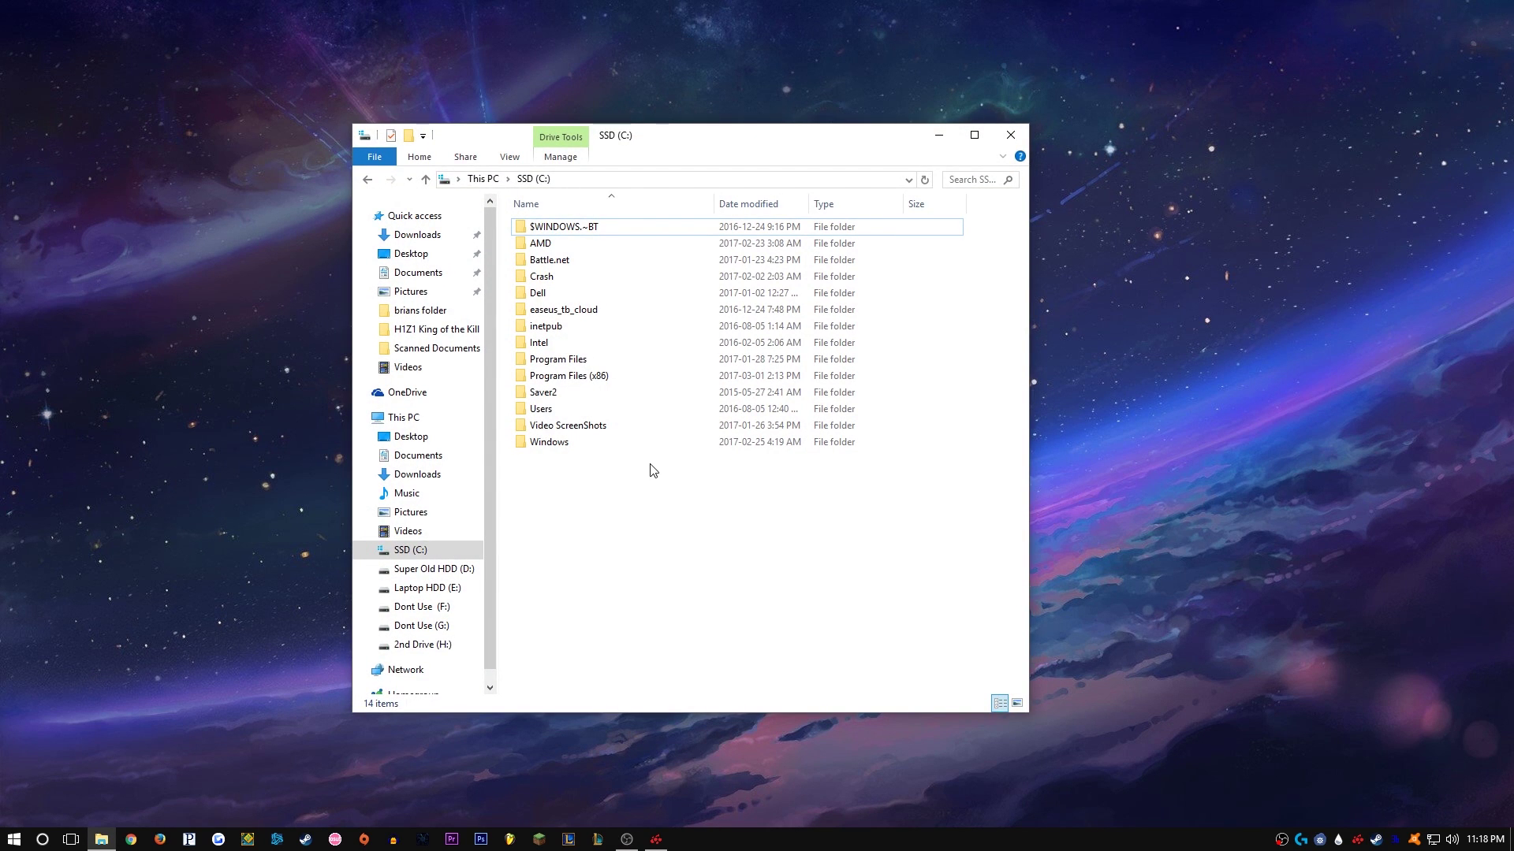
pyautogui.doubleClick(600, 377)
pyautogui.doubleClick(617, 250)
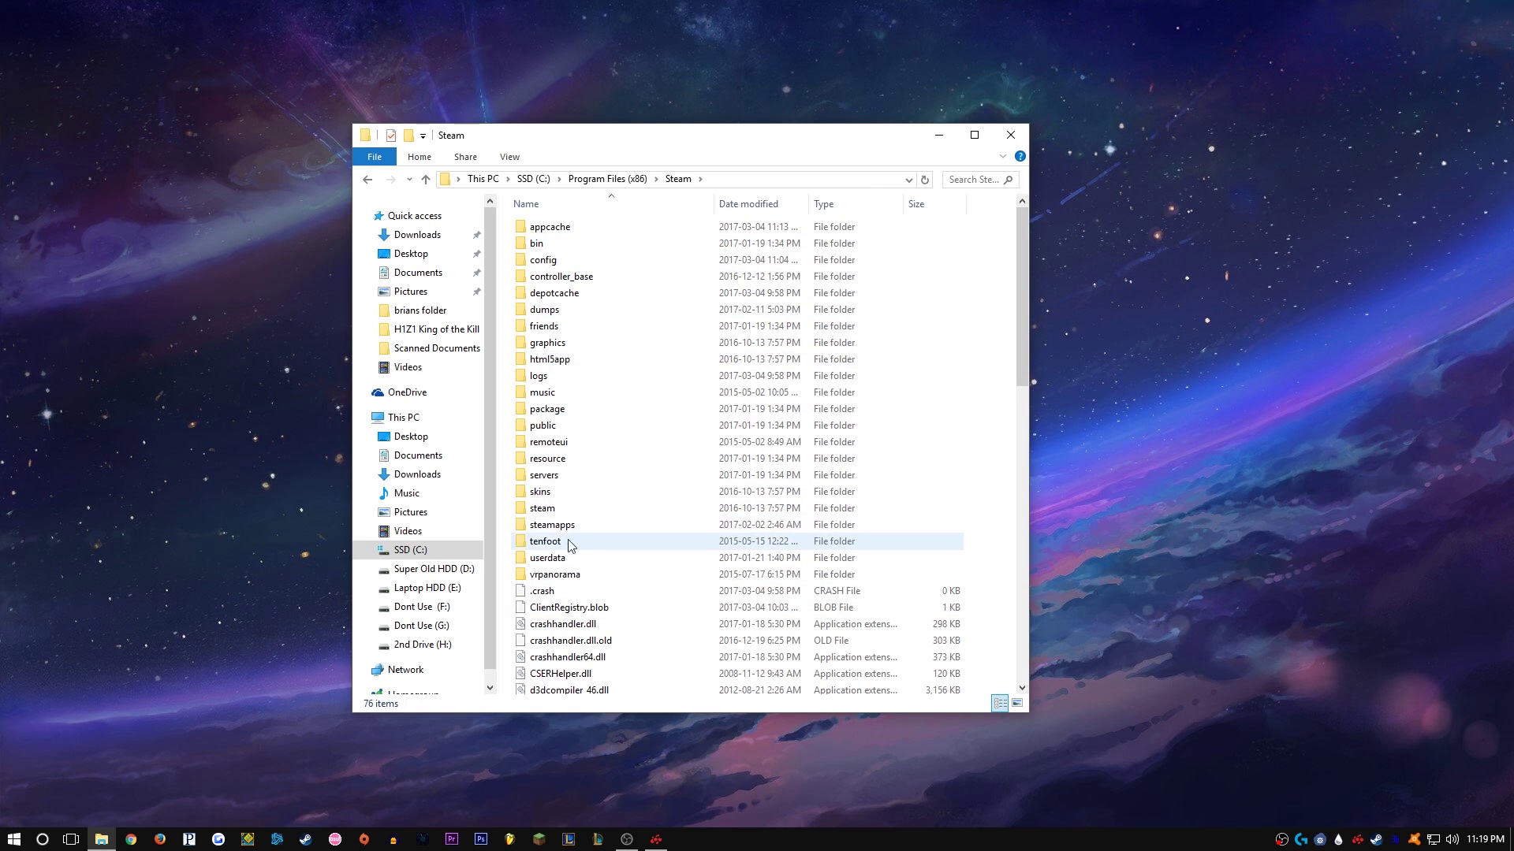
pyautogui.doubleClick(566, 525)
pyautogui.click(566, 226)
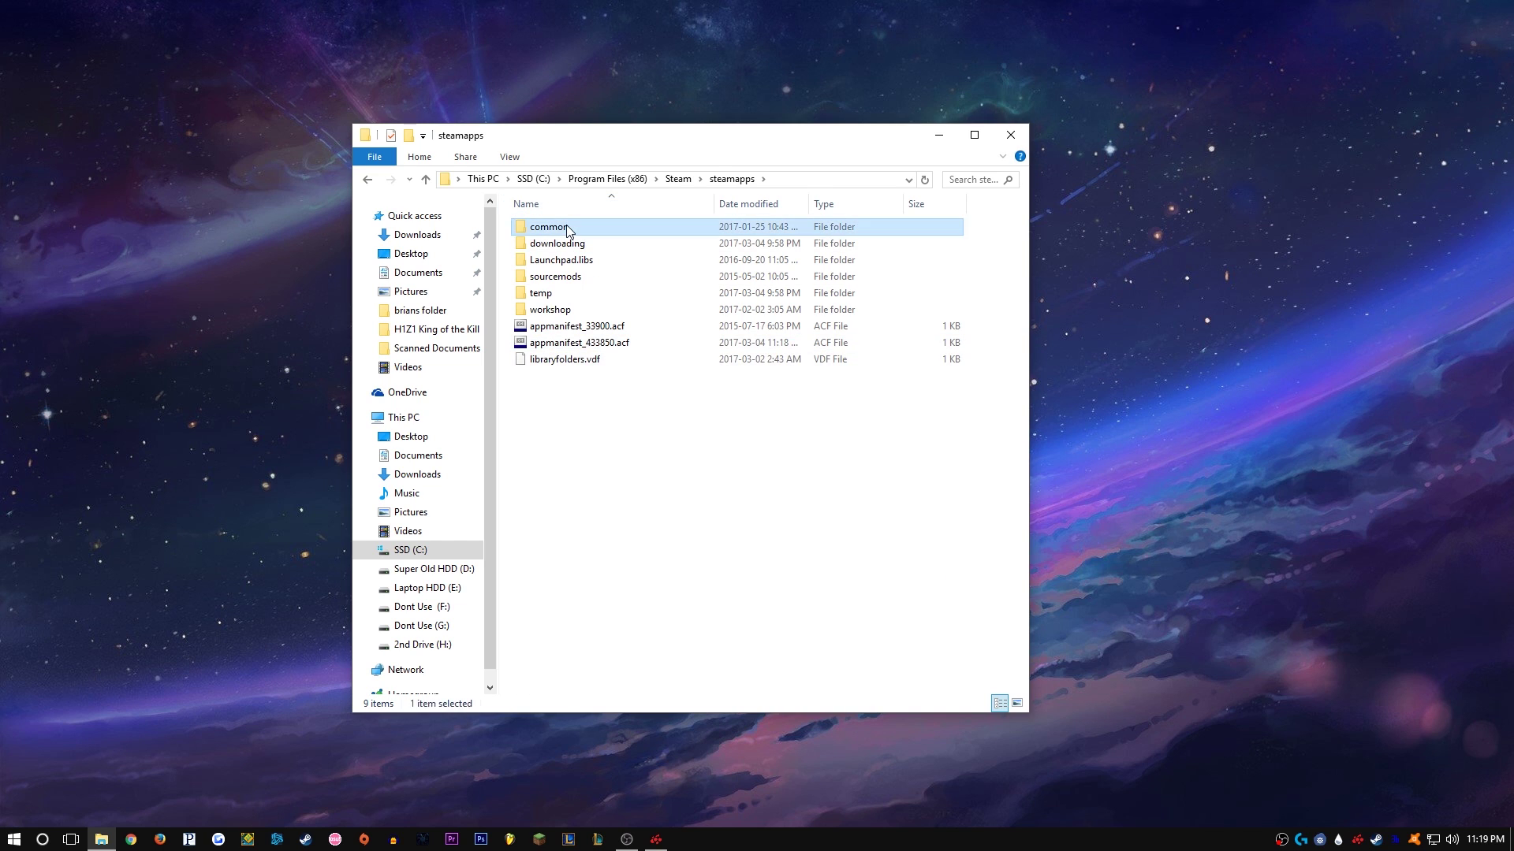
pyautogui.doubleClick(566, 227)
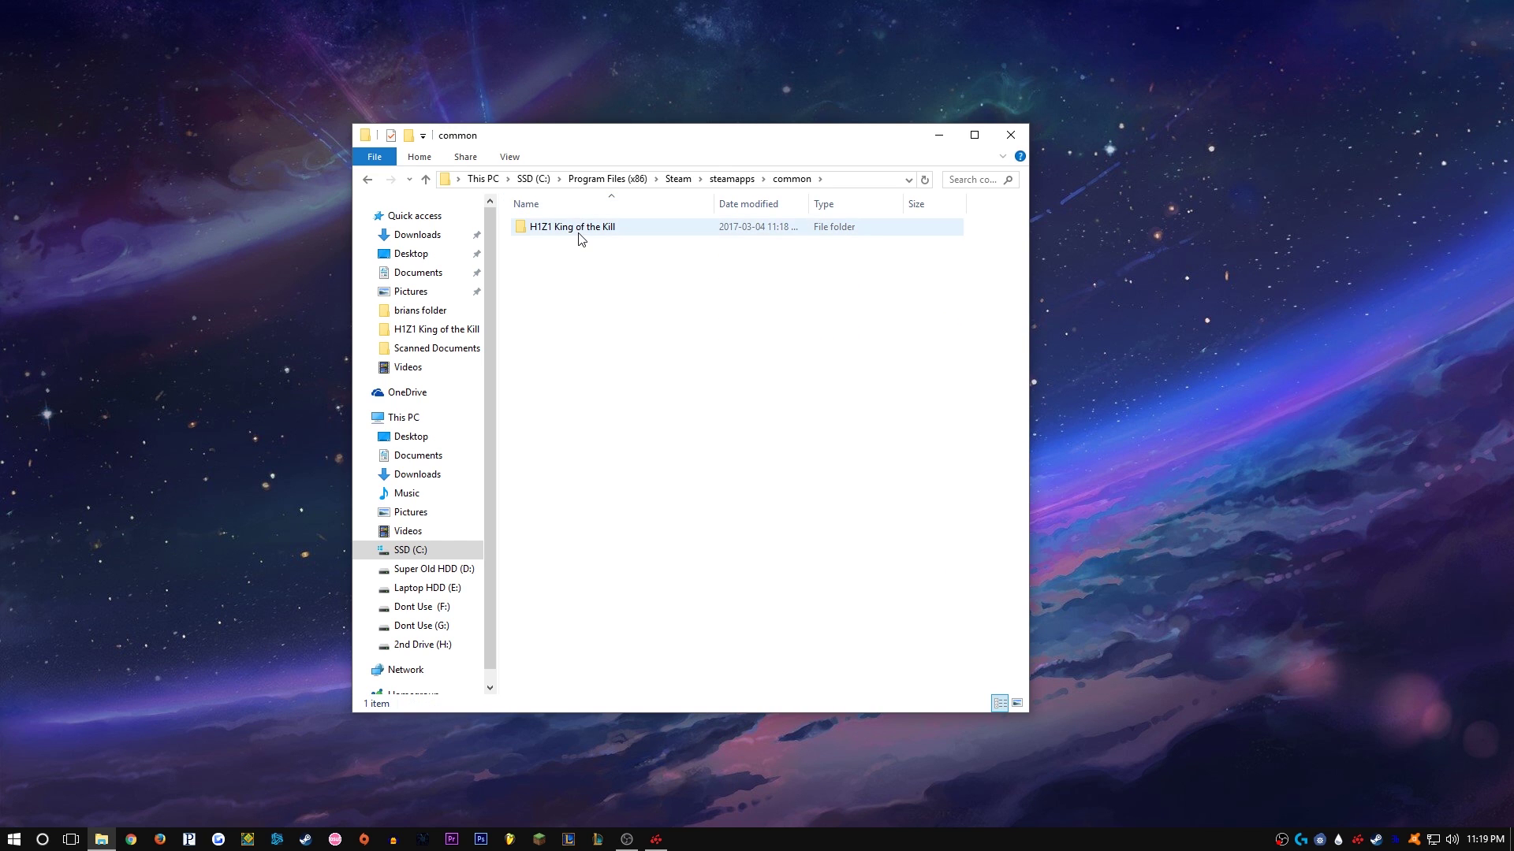
pyautogui.doubleClick(583, 228)
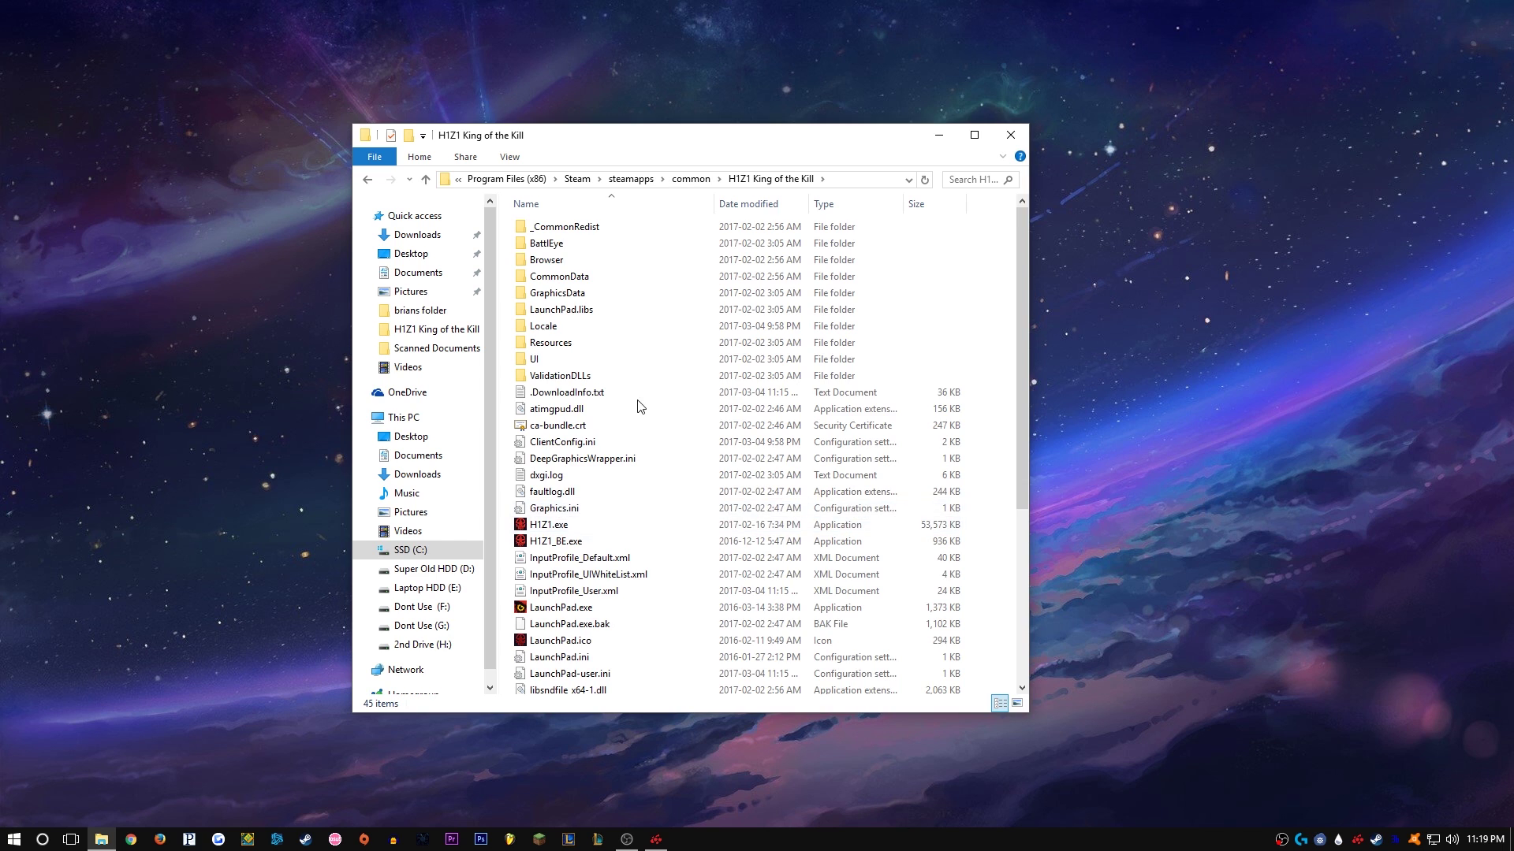
pyautogui.scroll(-5, 640, 424)
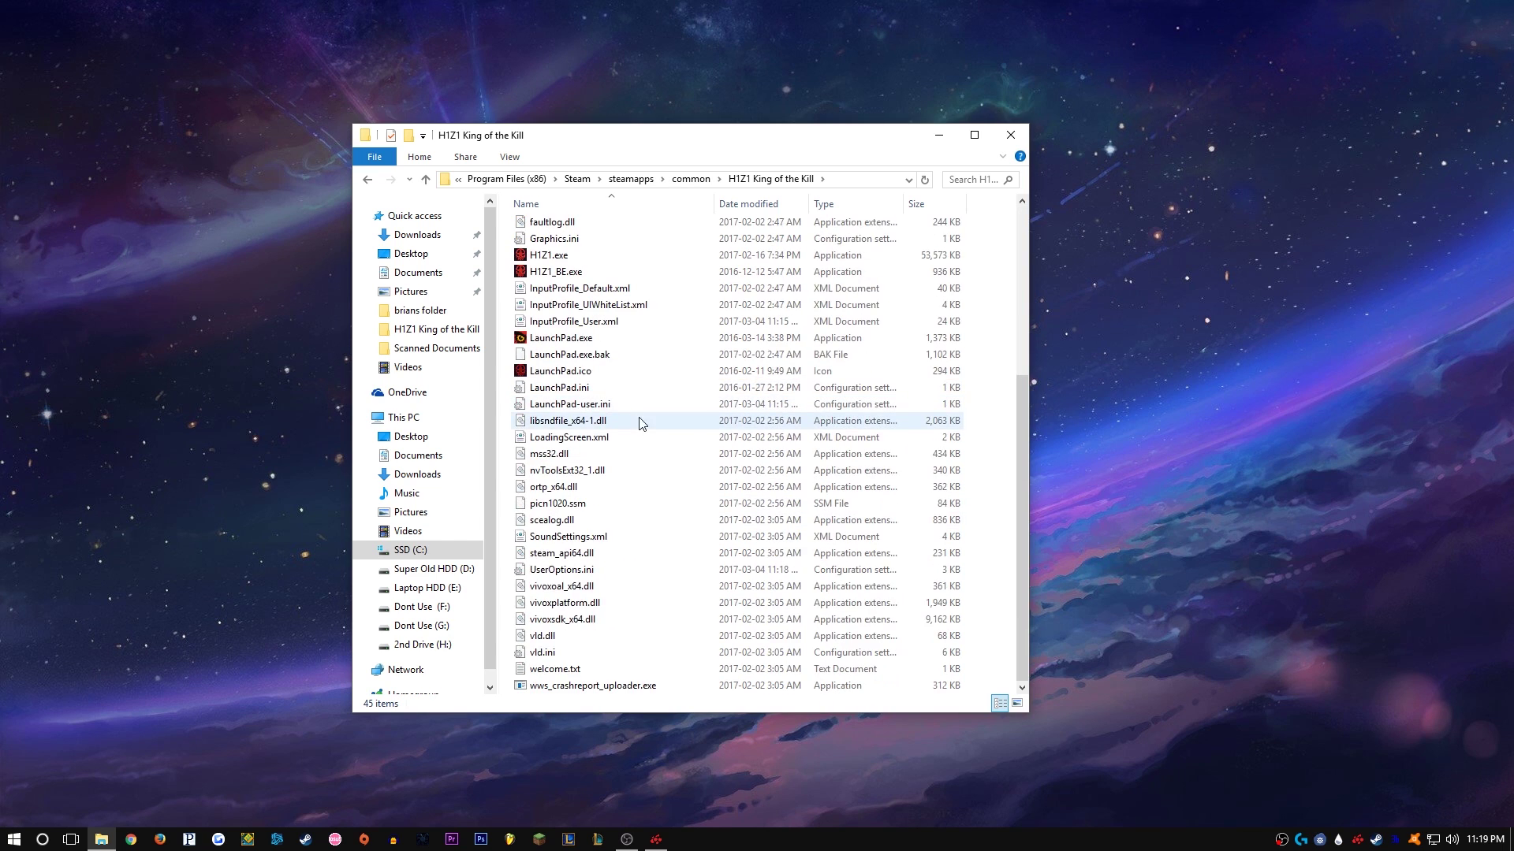
pyautogui.click(607, 576)
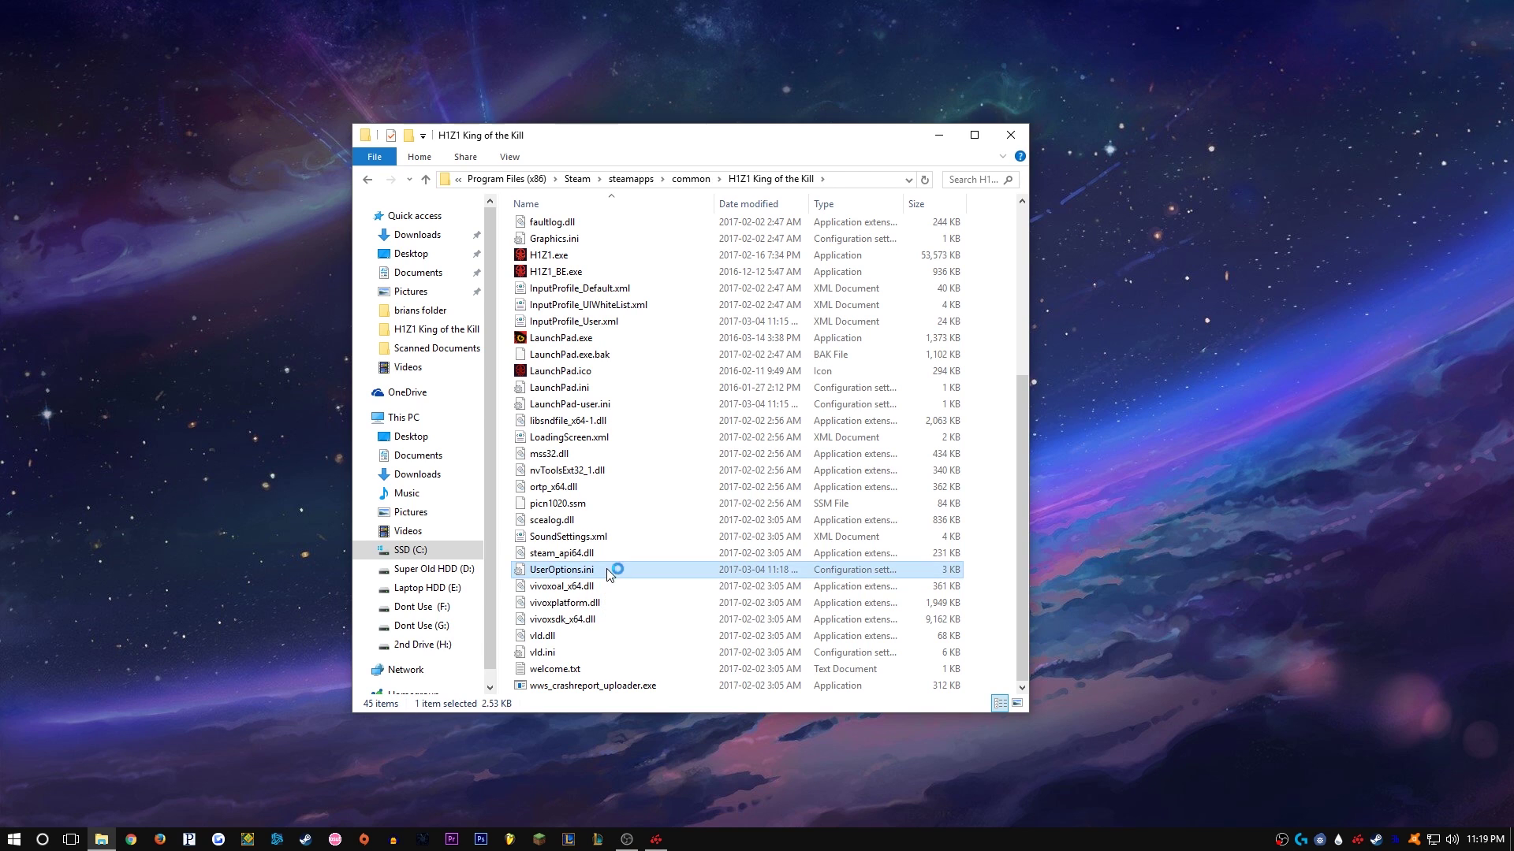
pyautogui.doubleClick(607, 576)
pyautogui.moveTo(699, 310); pyautogui.dragTo(694, 268)
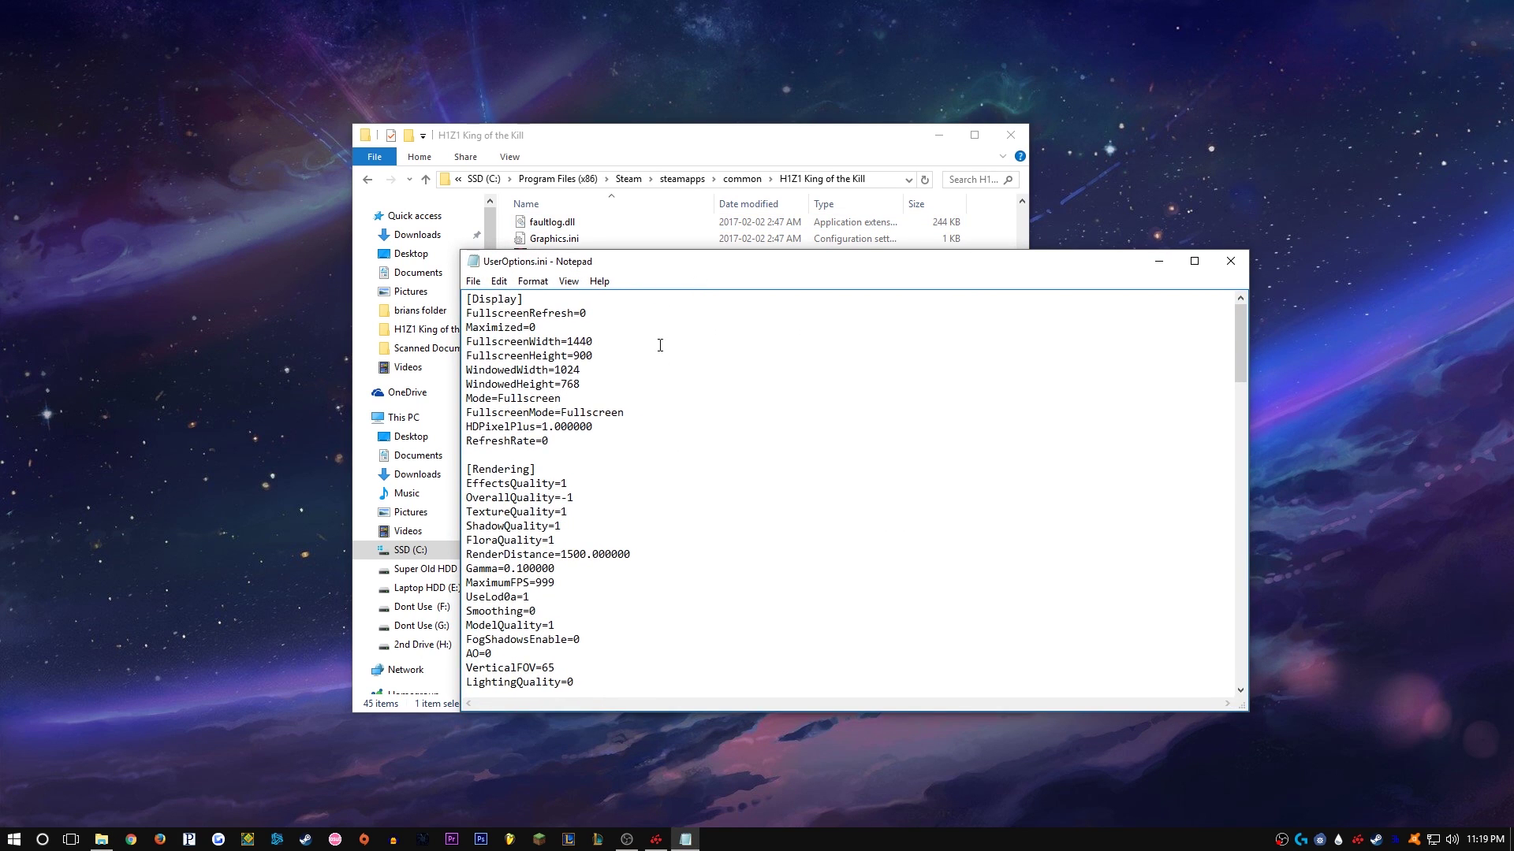
pyautogui.moveTo(614, 453); pyautogui.dragTo(465, 299)
pyautogui.doubleClick(656, 363)
pyautogui.click(664, 346)
pyautogui.moveTo(626, 412); pyautogui.dragTo(466, 398)
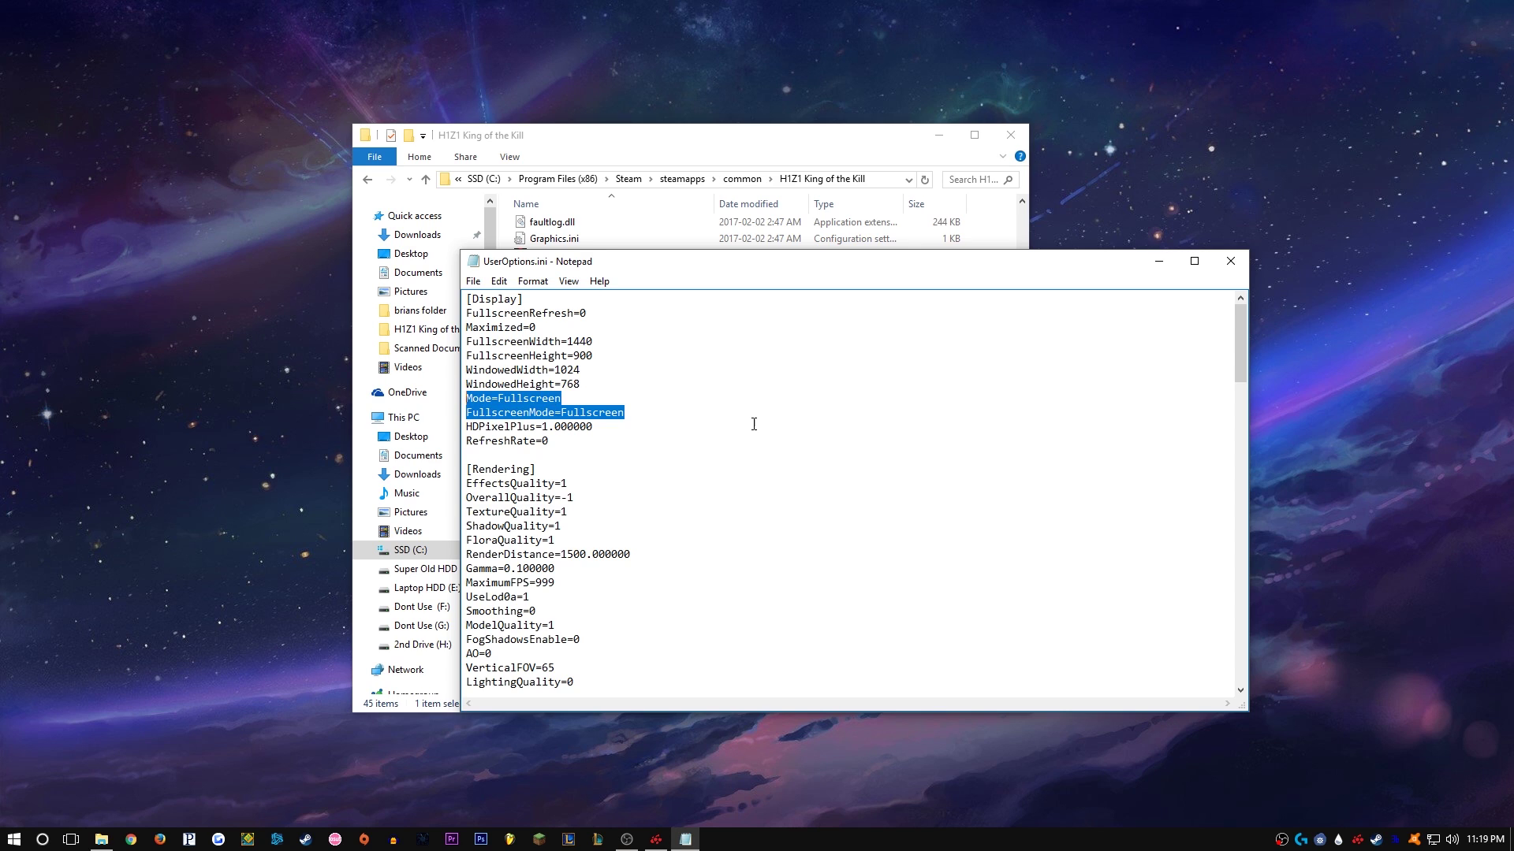
pyautogui.click(707, 406)
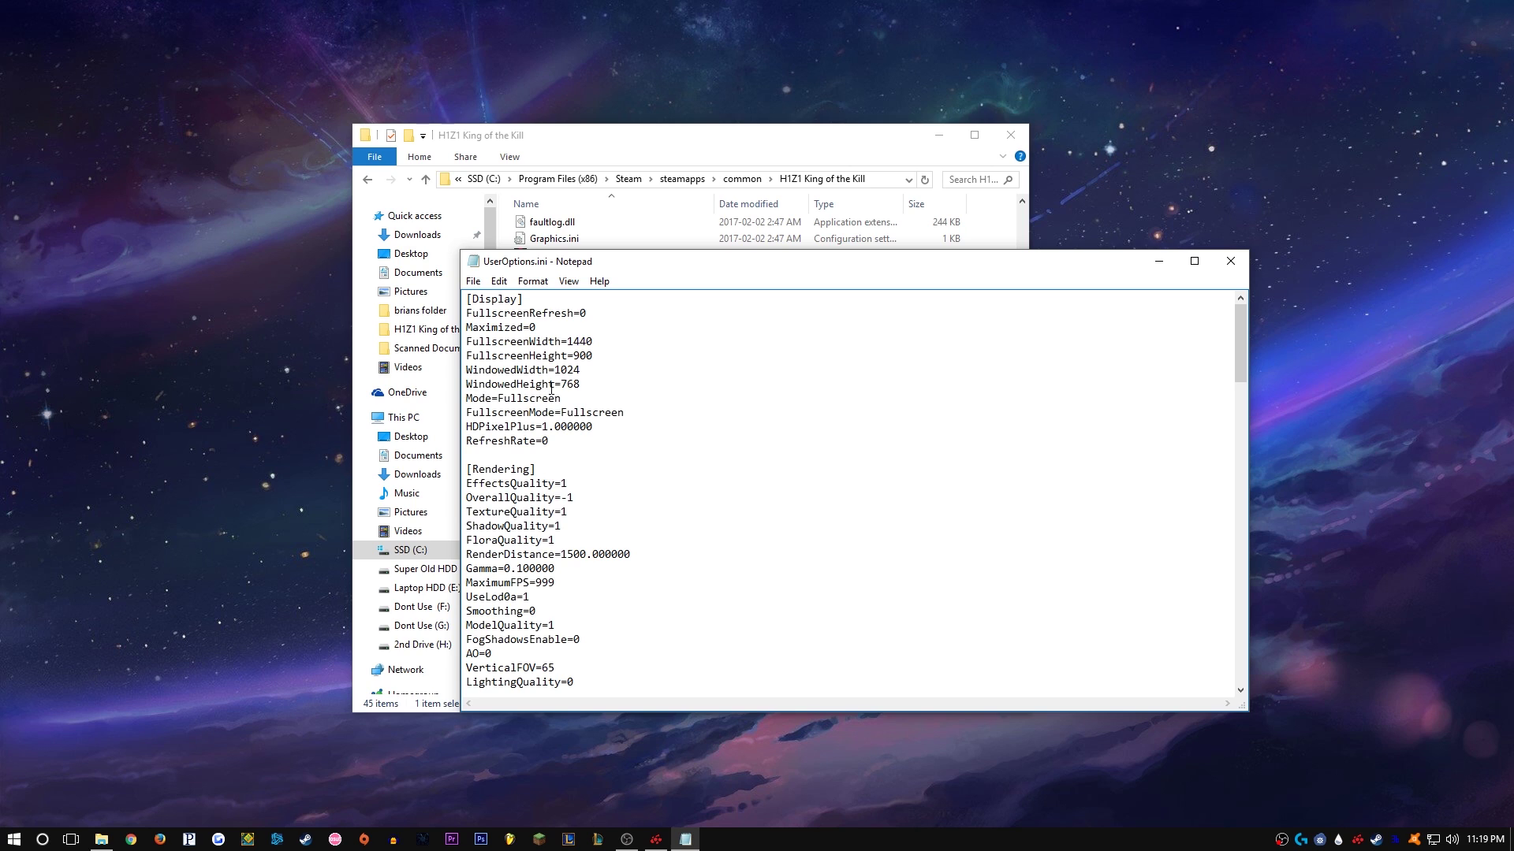
pyautogui.moveTo(606, 352); pyautogui.dragTo(465, 345)
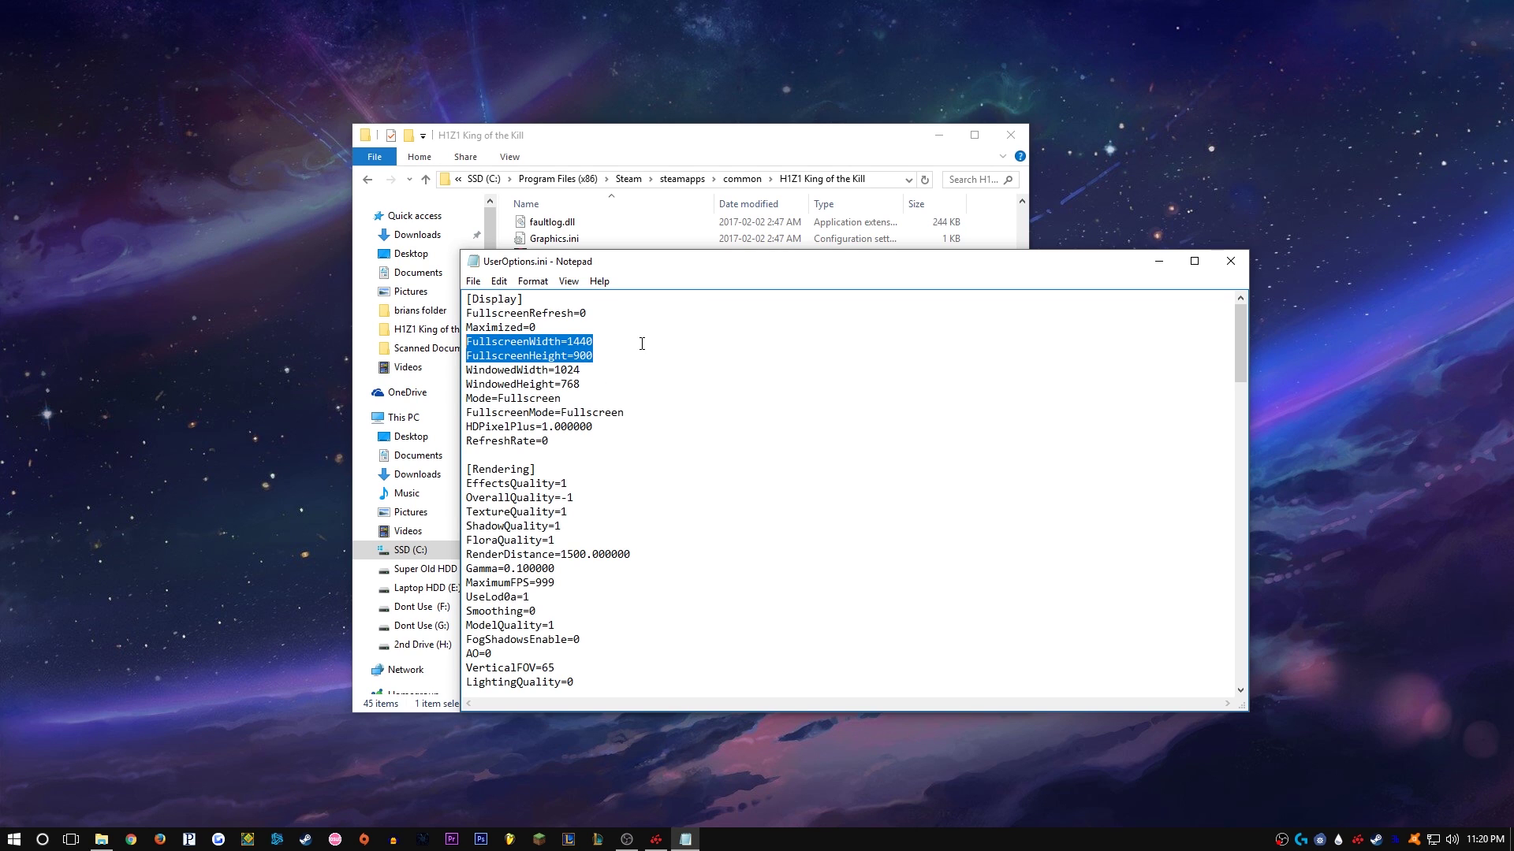
pyautogui.click(631, 340)
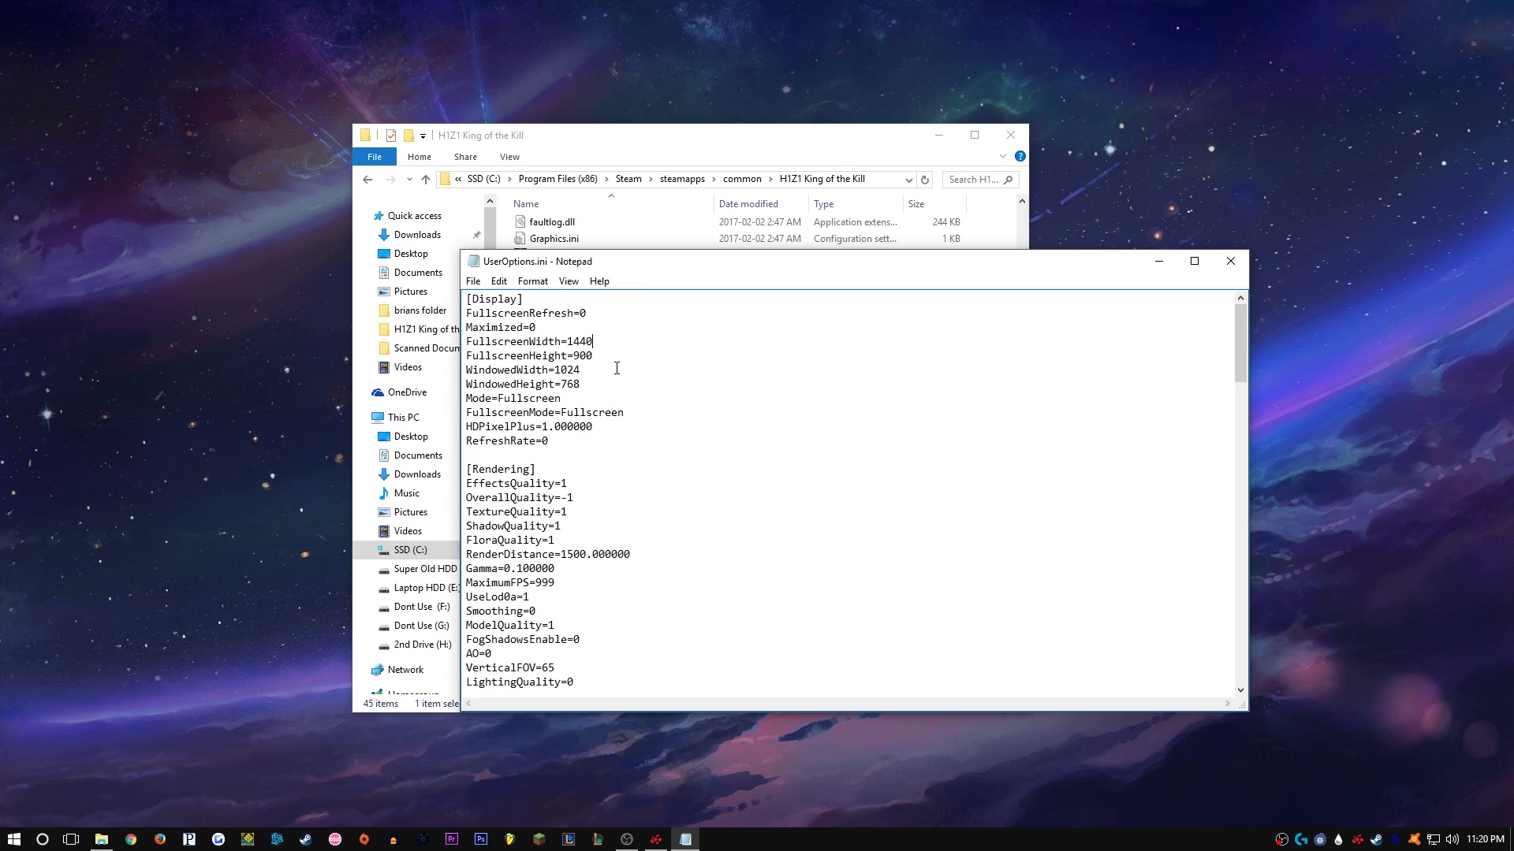
pyautogui.click(1231, 263)
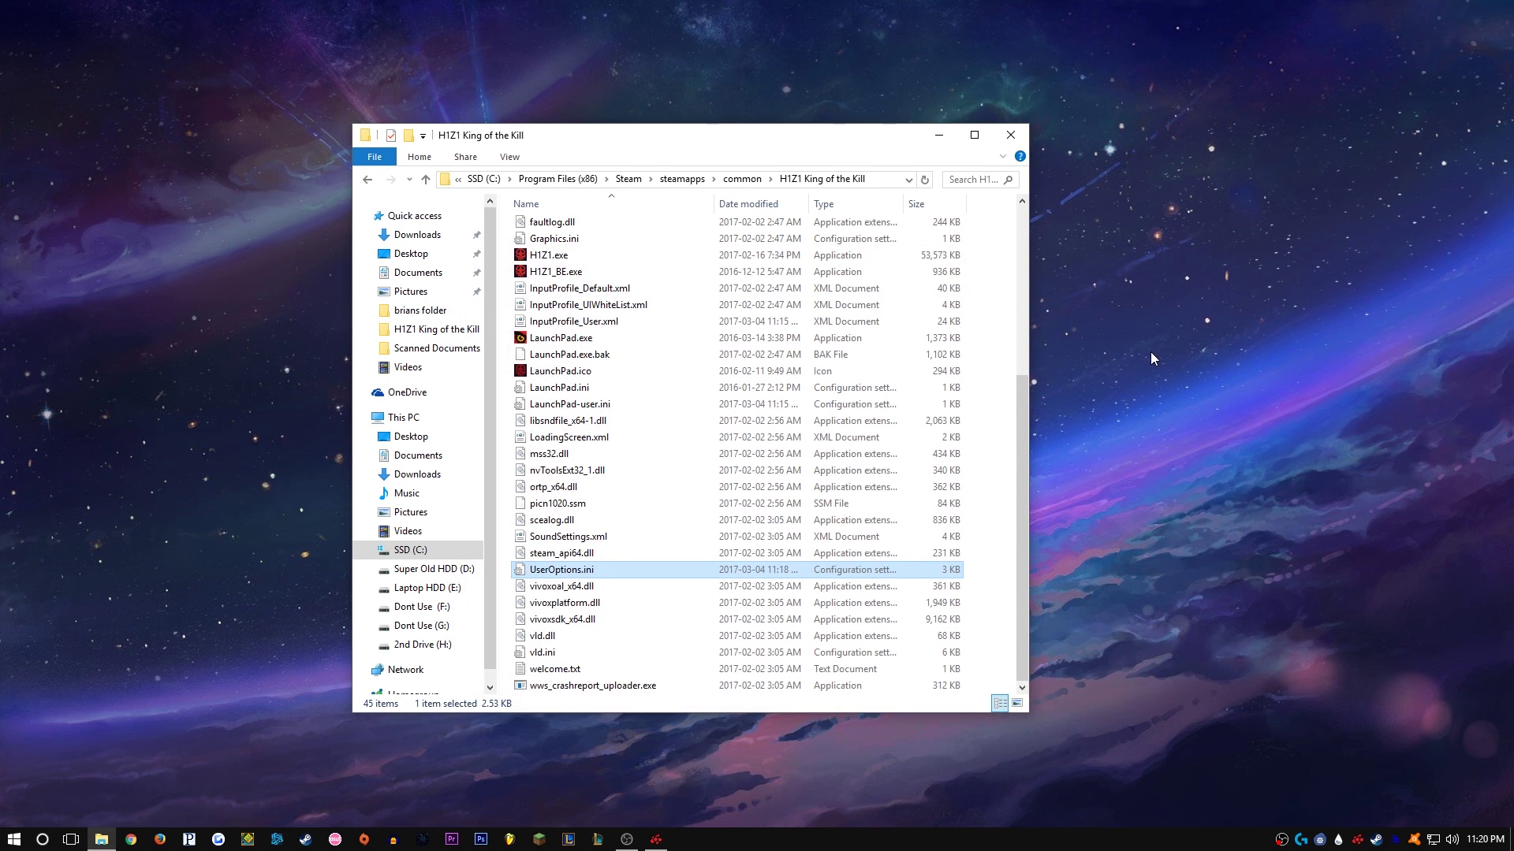
# Step: Set UserOptions.ini to Read-only in its Properties, then close the game folder window
pyautogui.rightClick(686, 569)
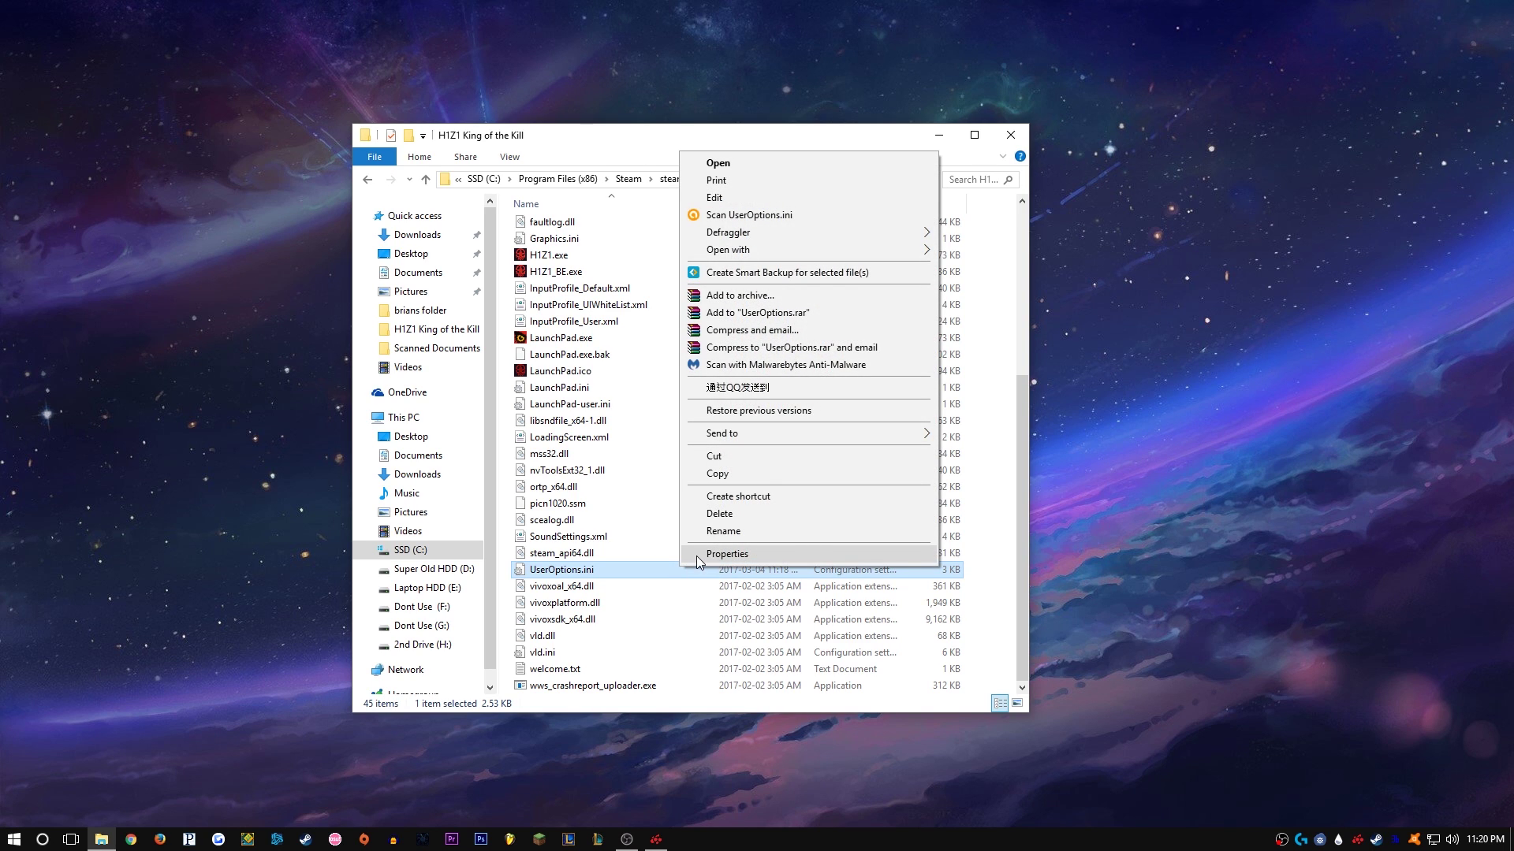
pyautogui.click(697, 556)
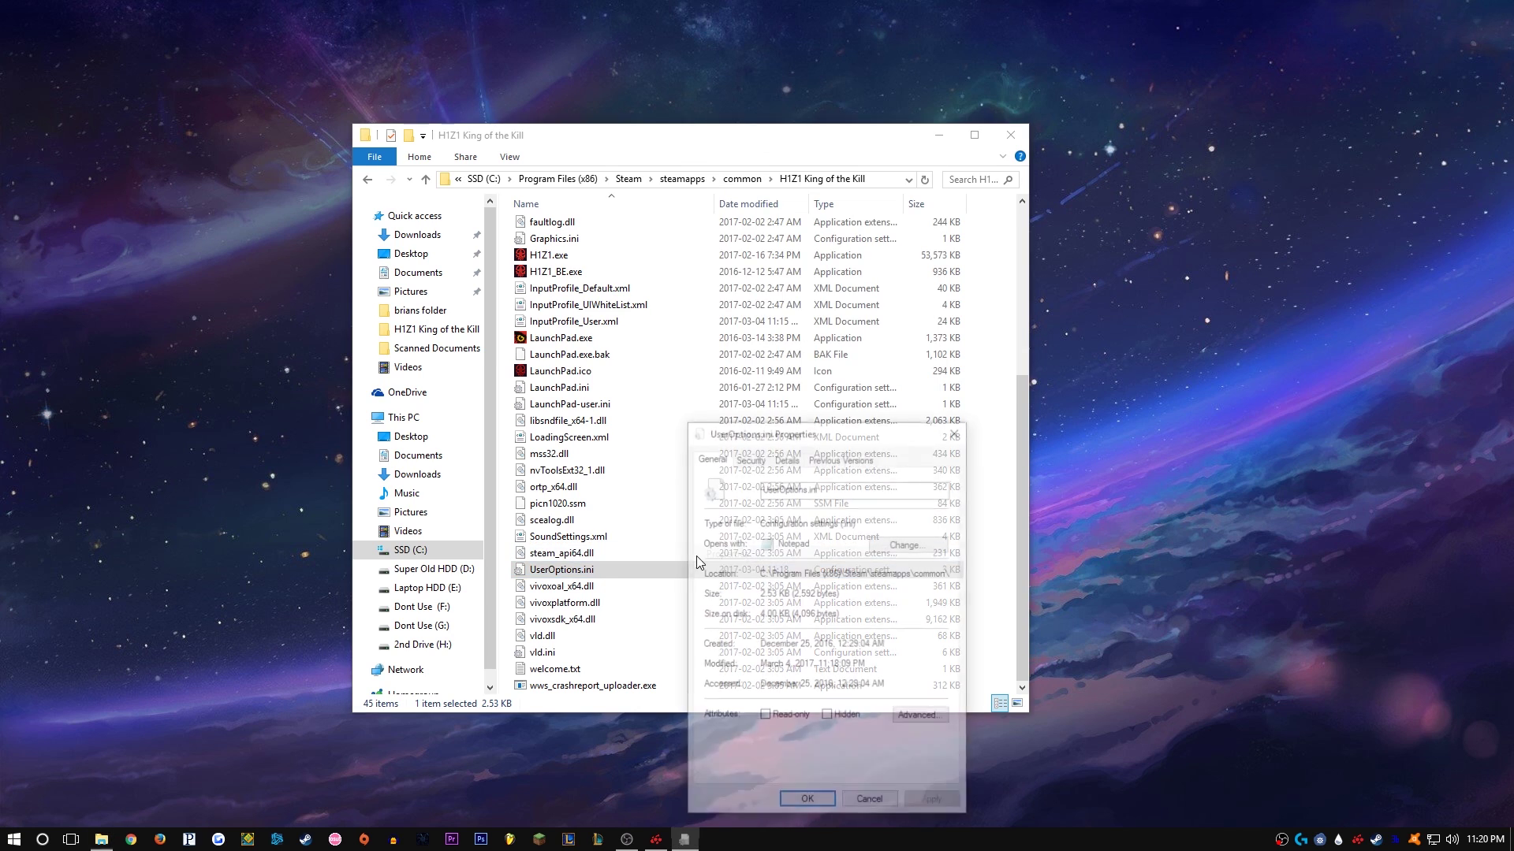
pyautogui.click(764, 718)
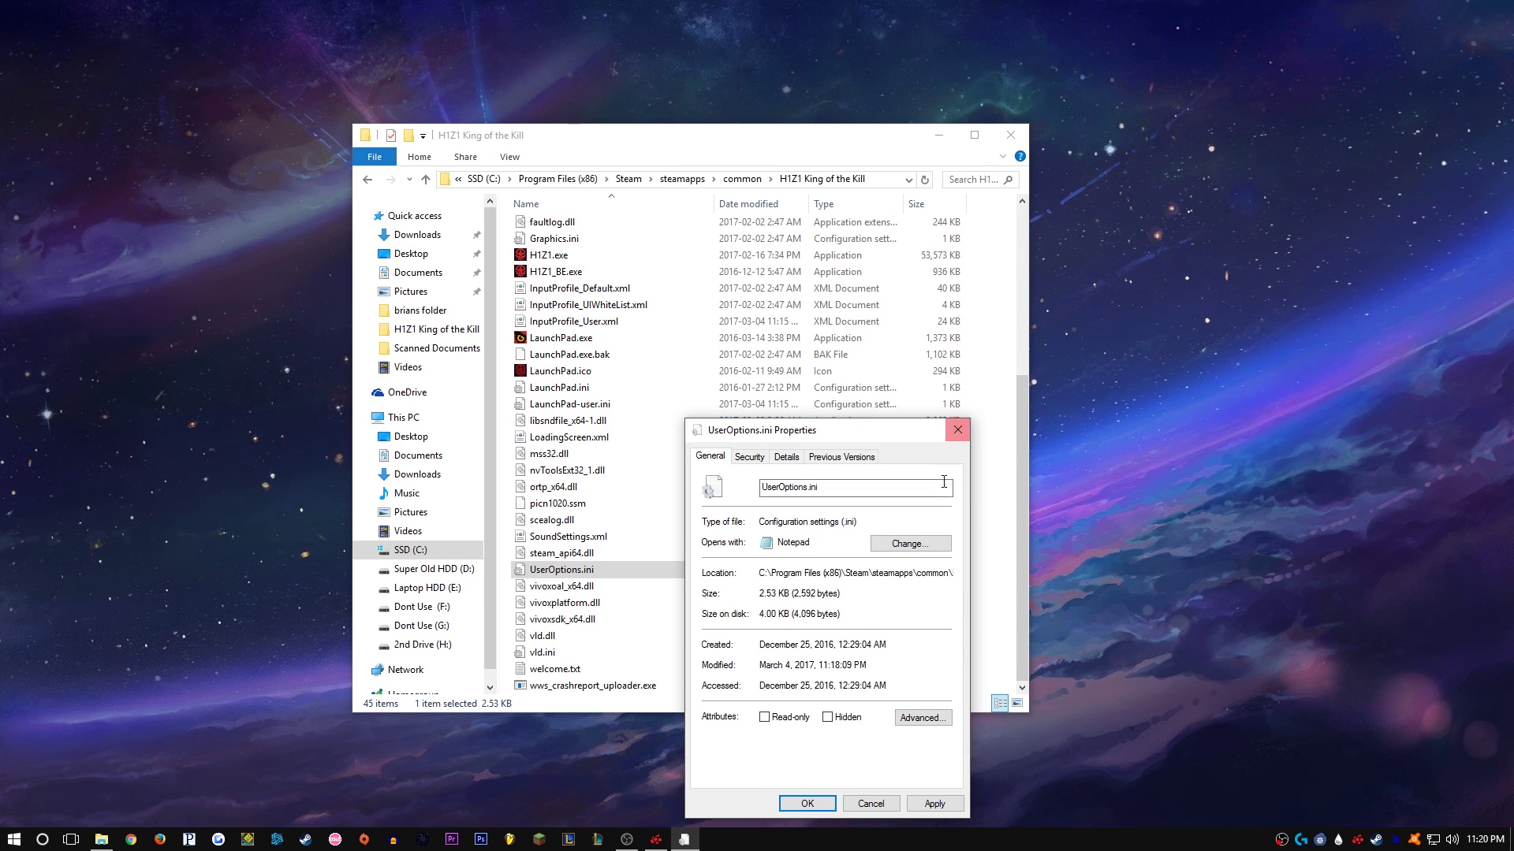
pyautogui.click(957, 430)
pyautogui.click(1141, 325)
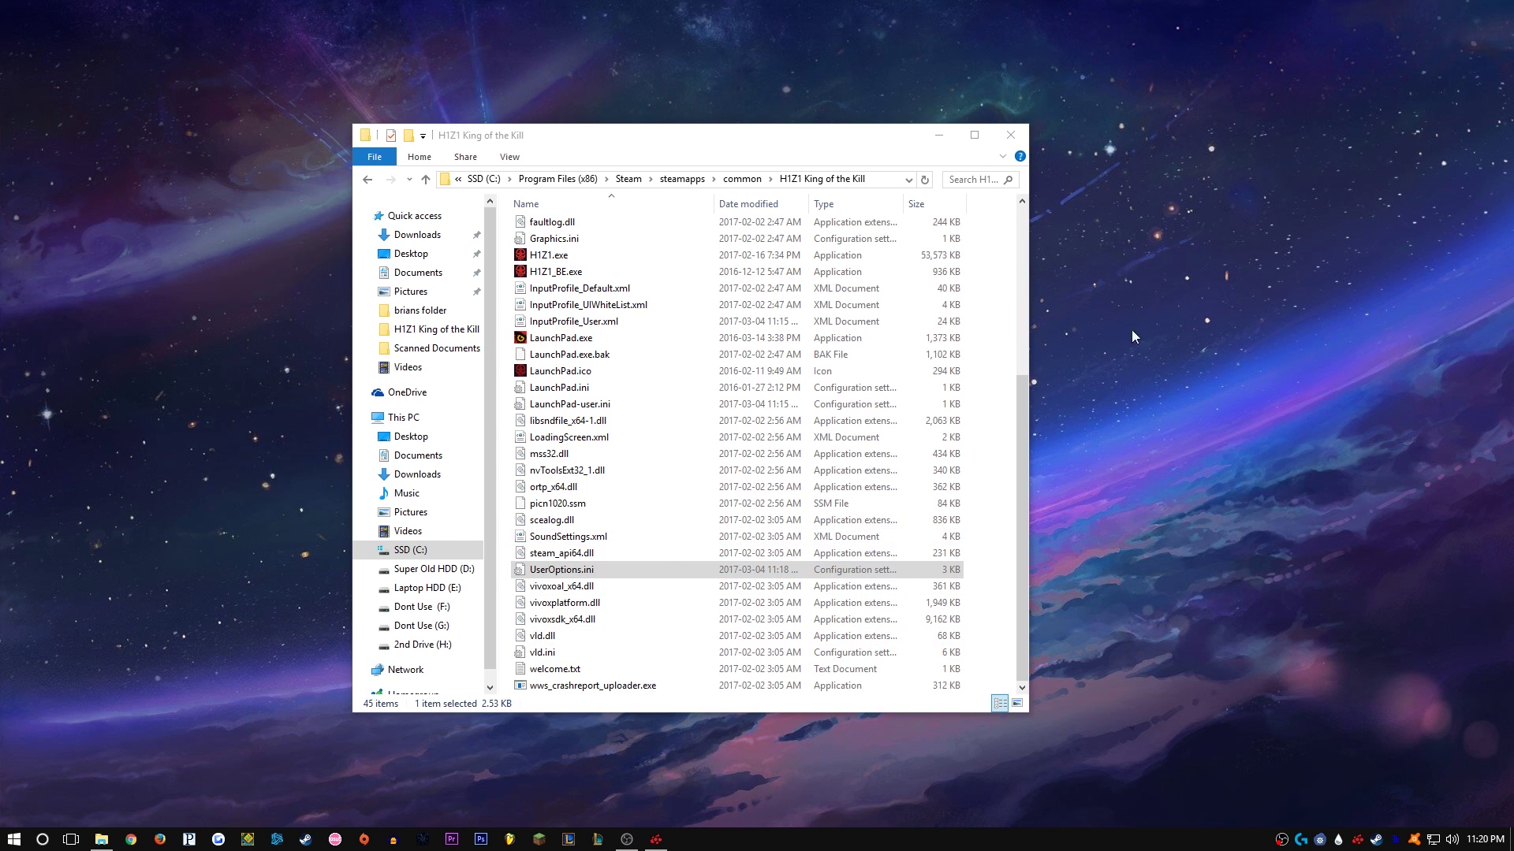
pyautogui.press('super+d')
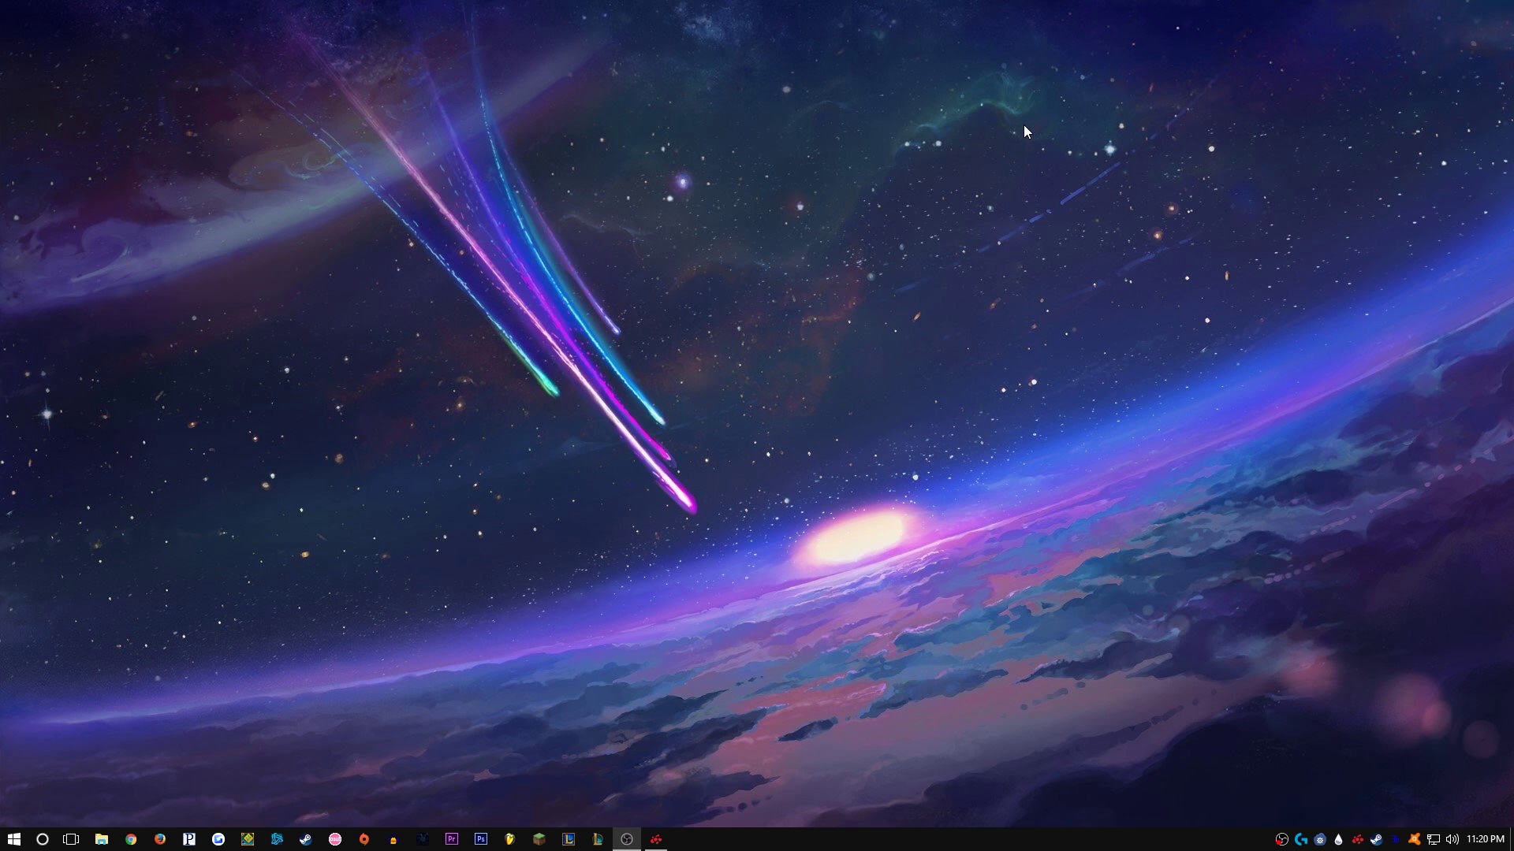
# Step: Launch AMD Radeon Settings, reposition its window, and go to the Display page
pyautogui.click(656, 839)
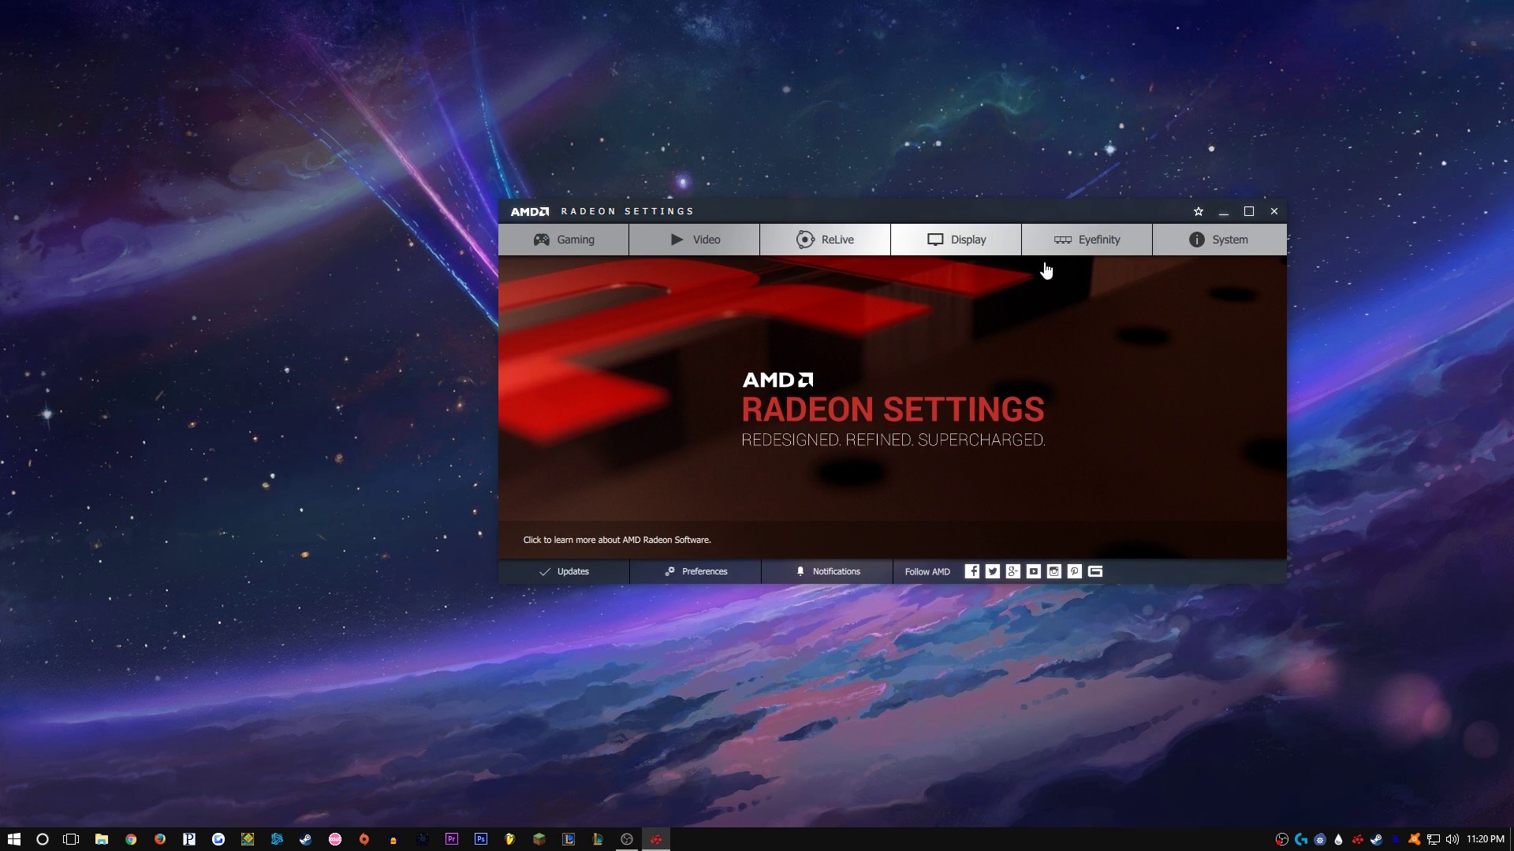
pyautogui.moveTo(959, 206); pyautogui.dragTo(728, 252)
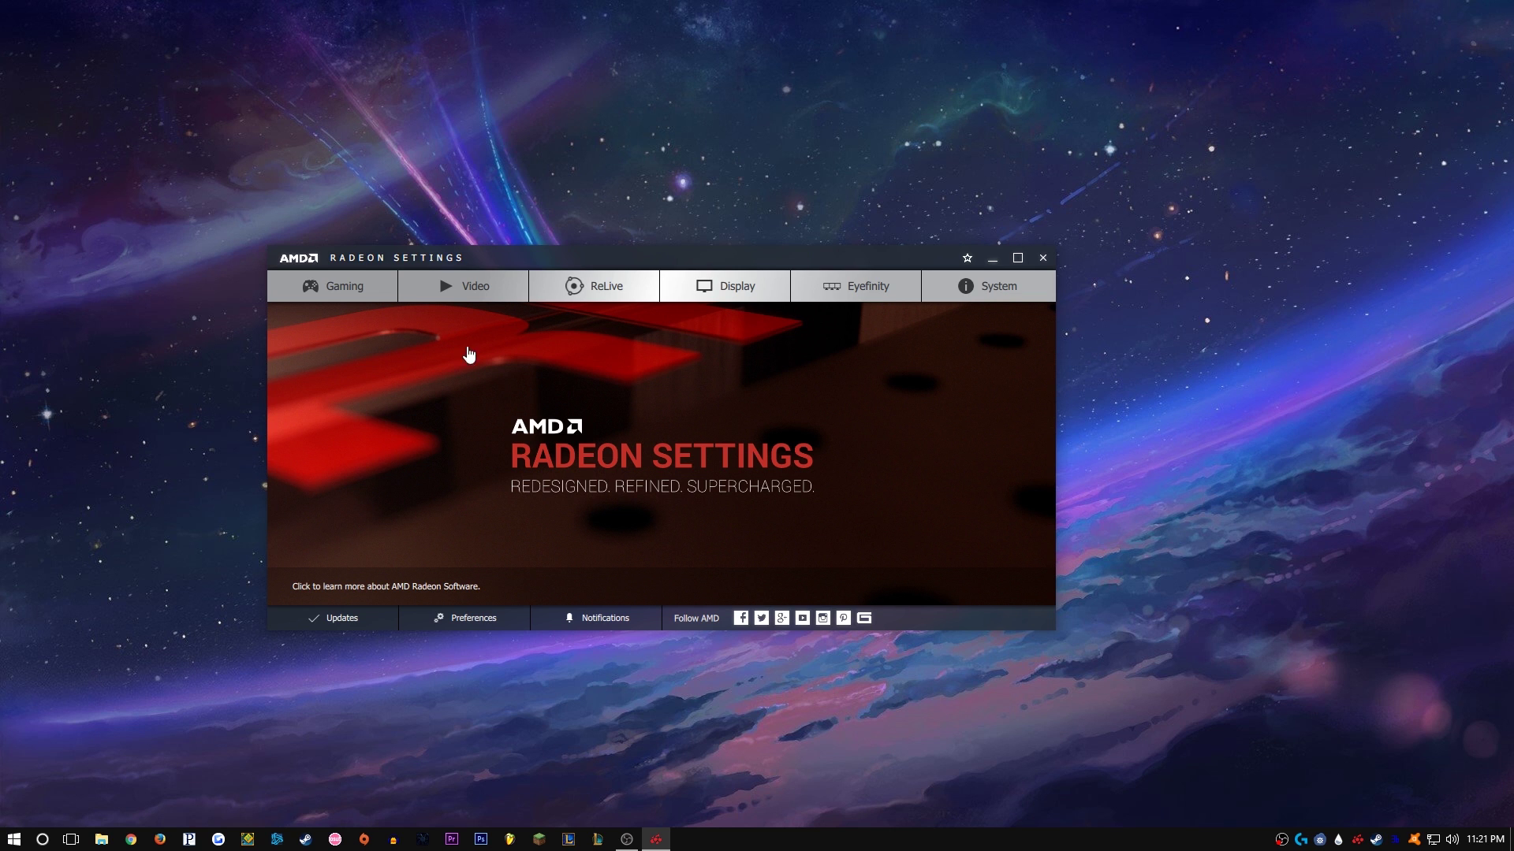
pyautogui.click(736, 287)
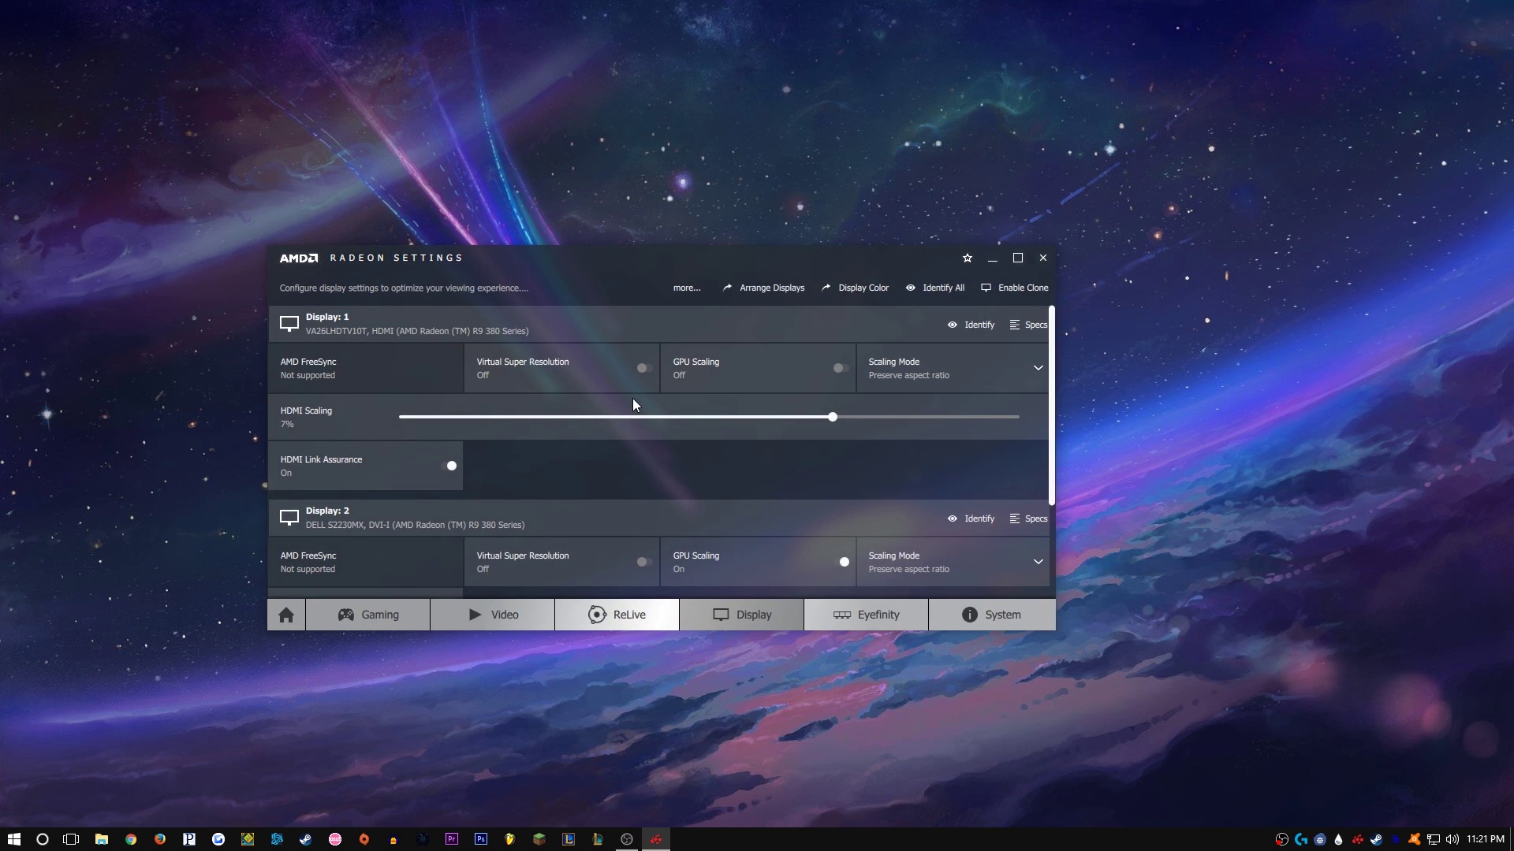
# Step: Review Display 2's scaling mode options without changing them, then scroll to Custom Resolutions
pyautogui.scroll(-1, 670, 418)
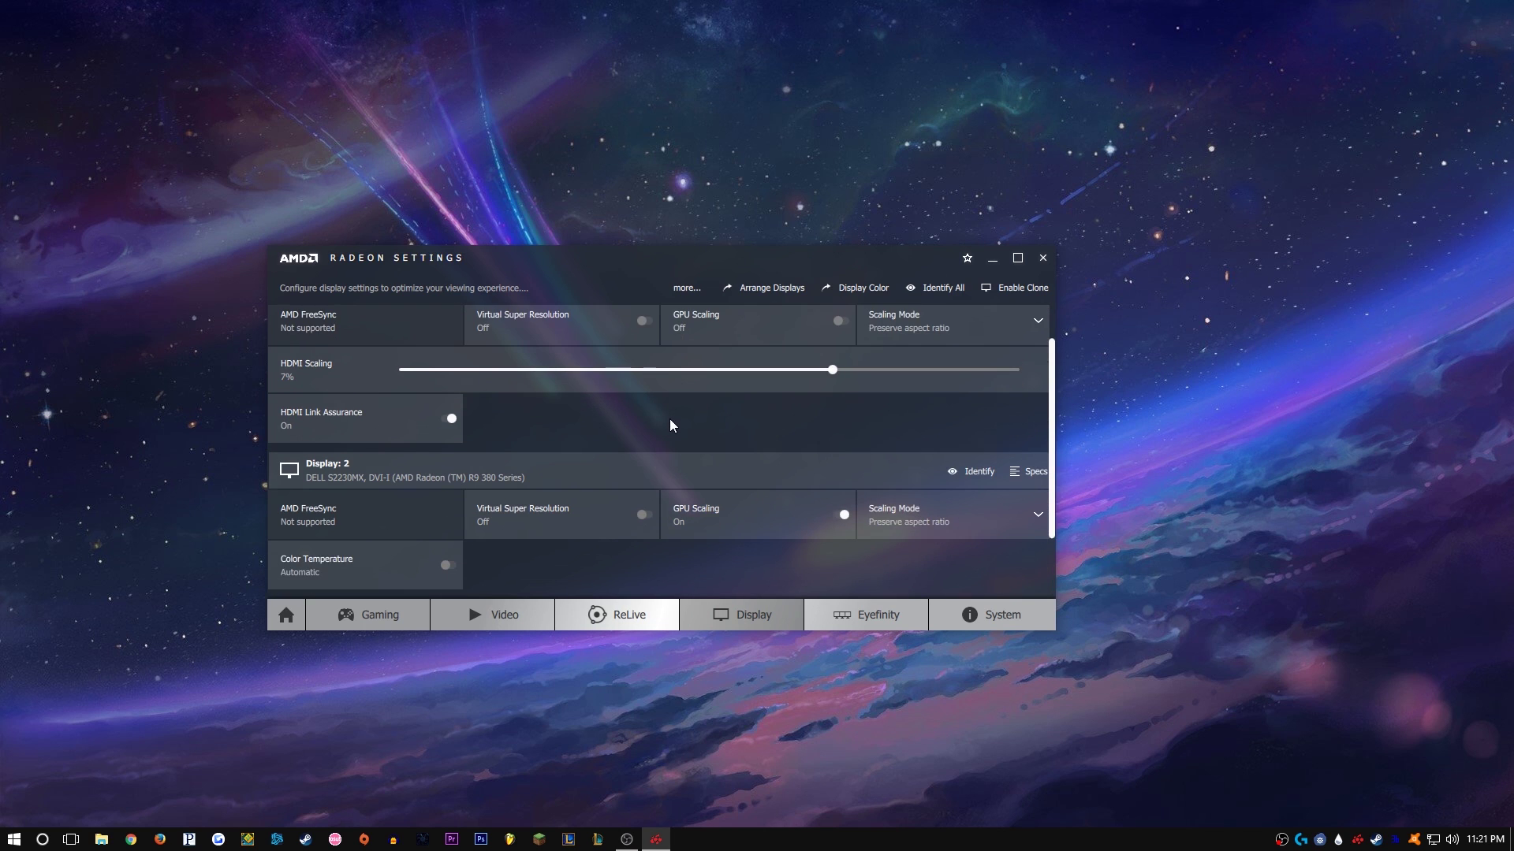
pyautogui.scroll(-1, 668, 424)
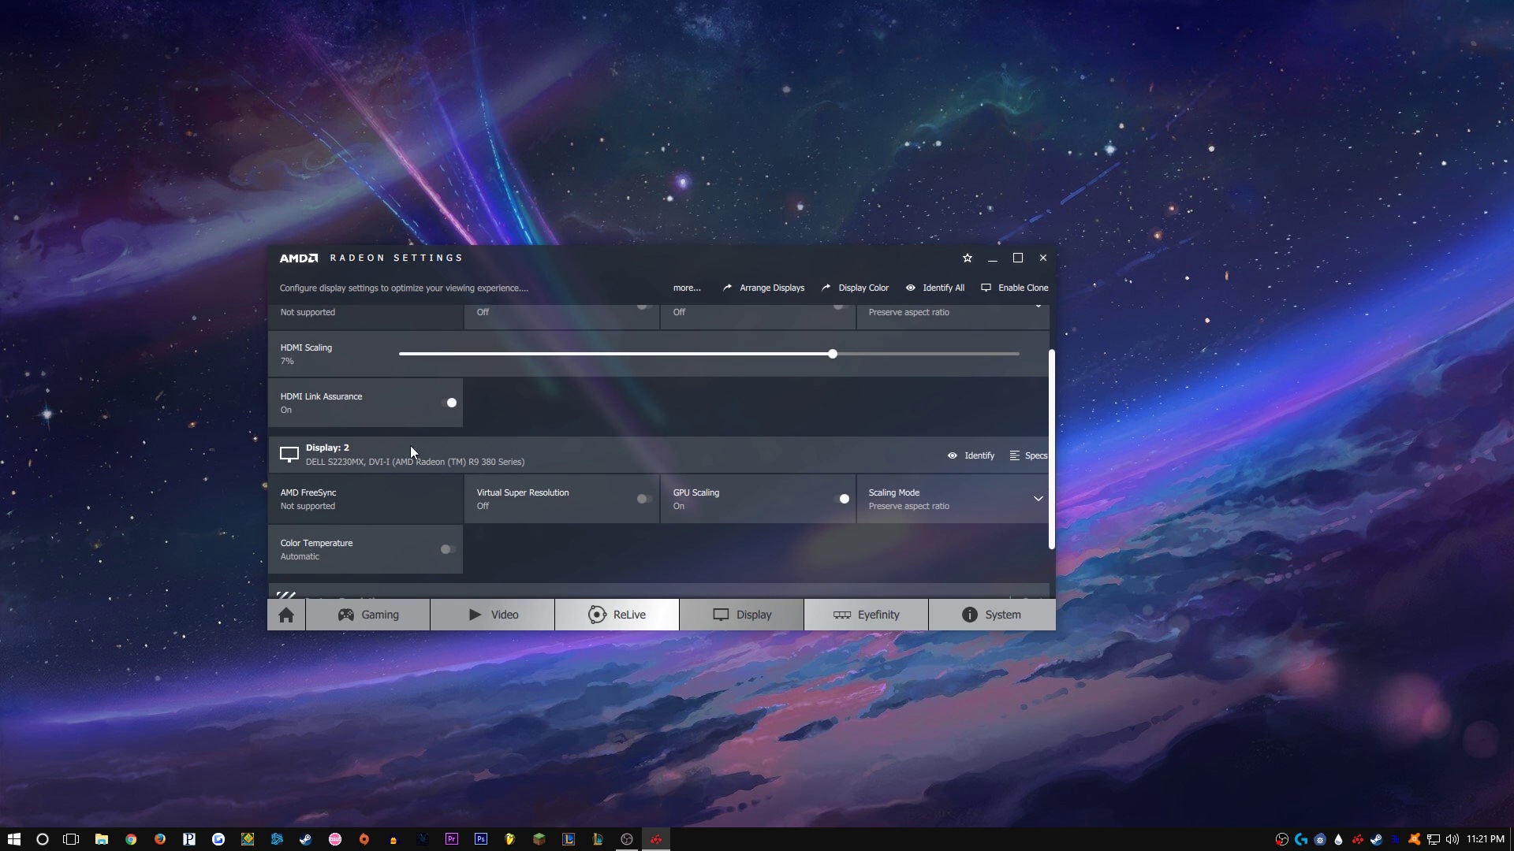
pyautogui.click(971, 501)
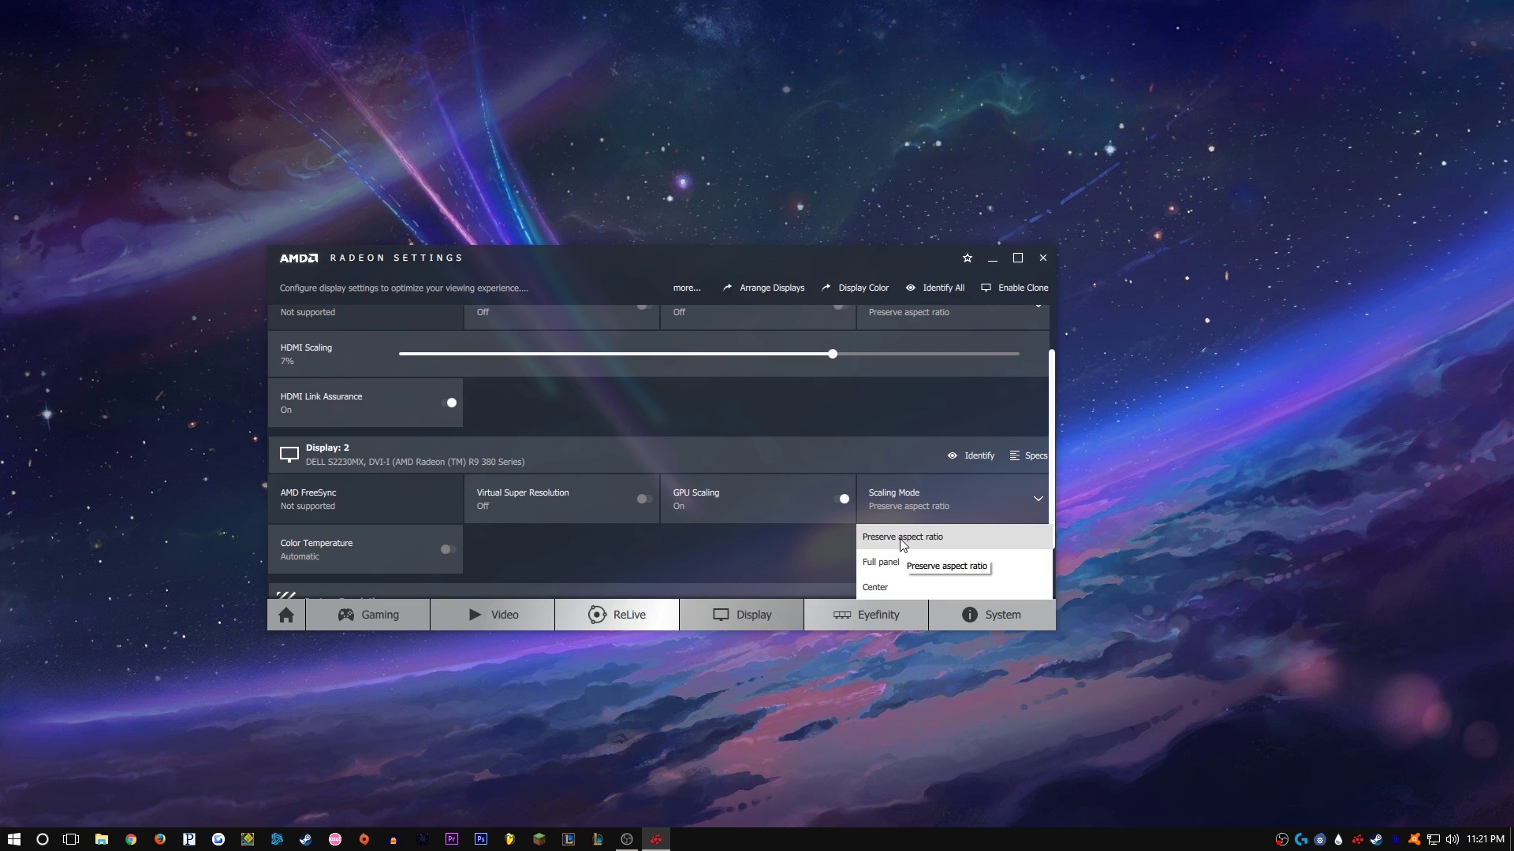
pyautogui.click(898, 406)
pyautogui.scroll(-3, 726, 466)
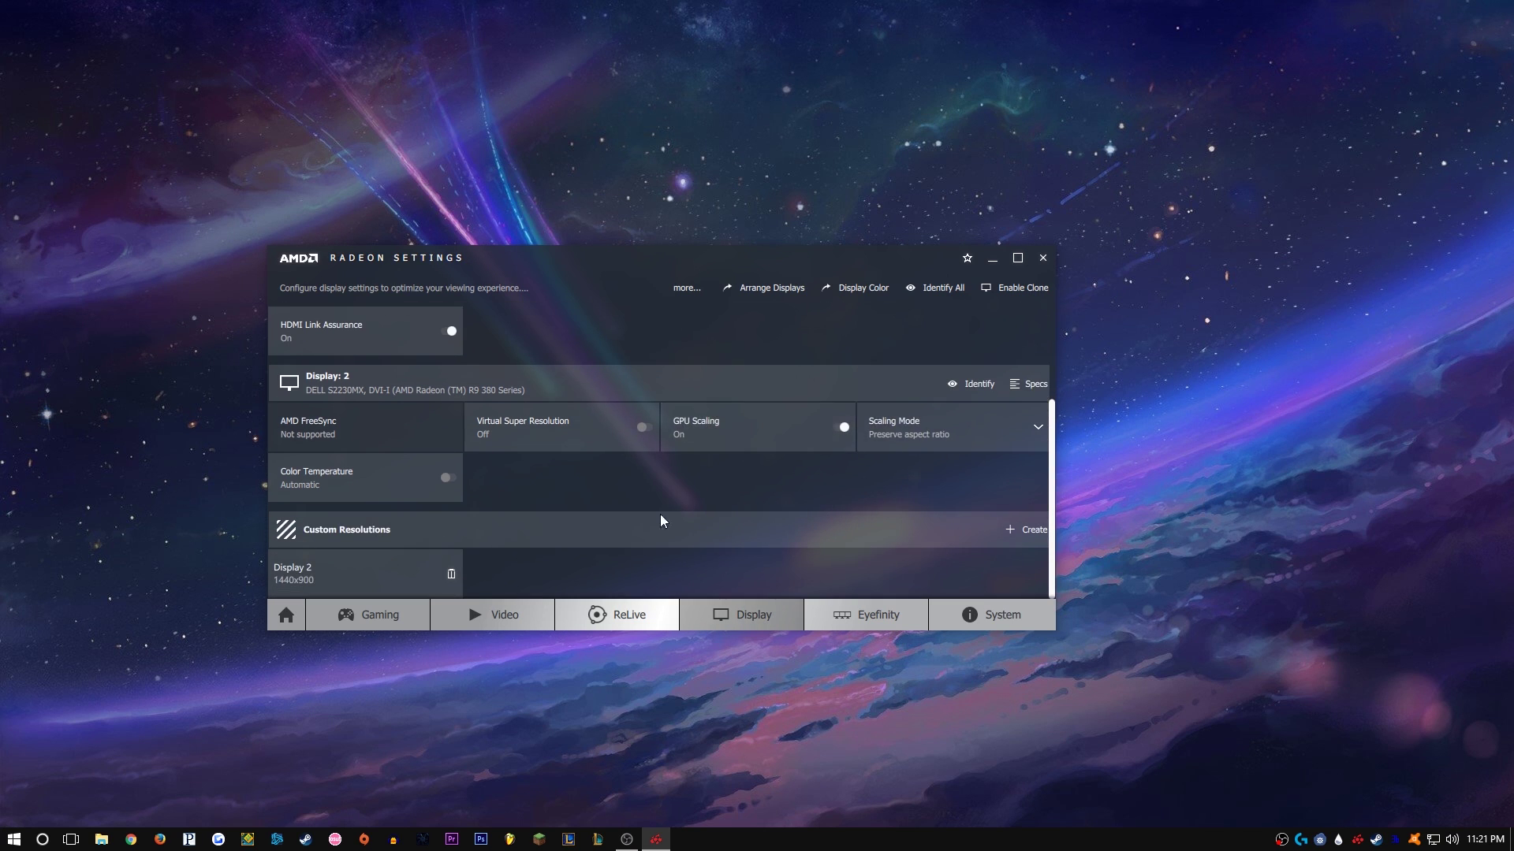
pyautogui.scroll(1, 598, 561)
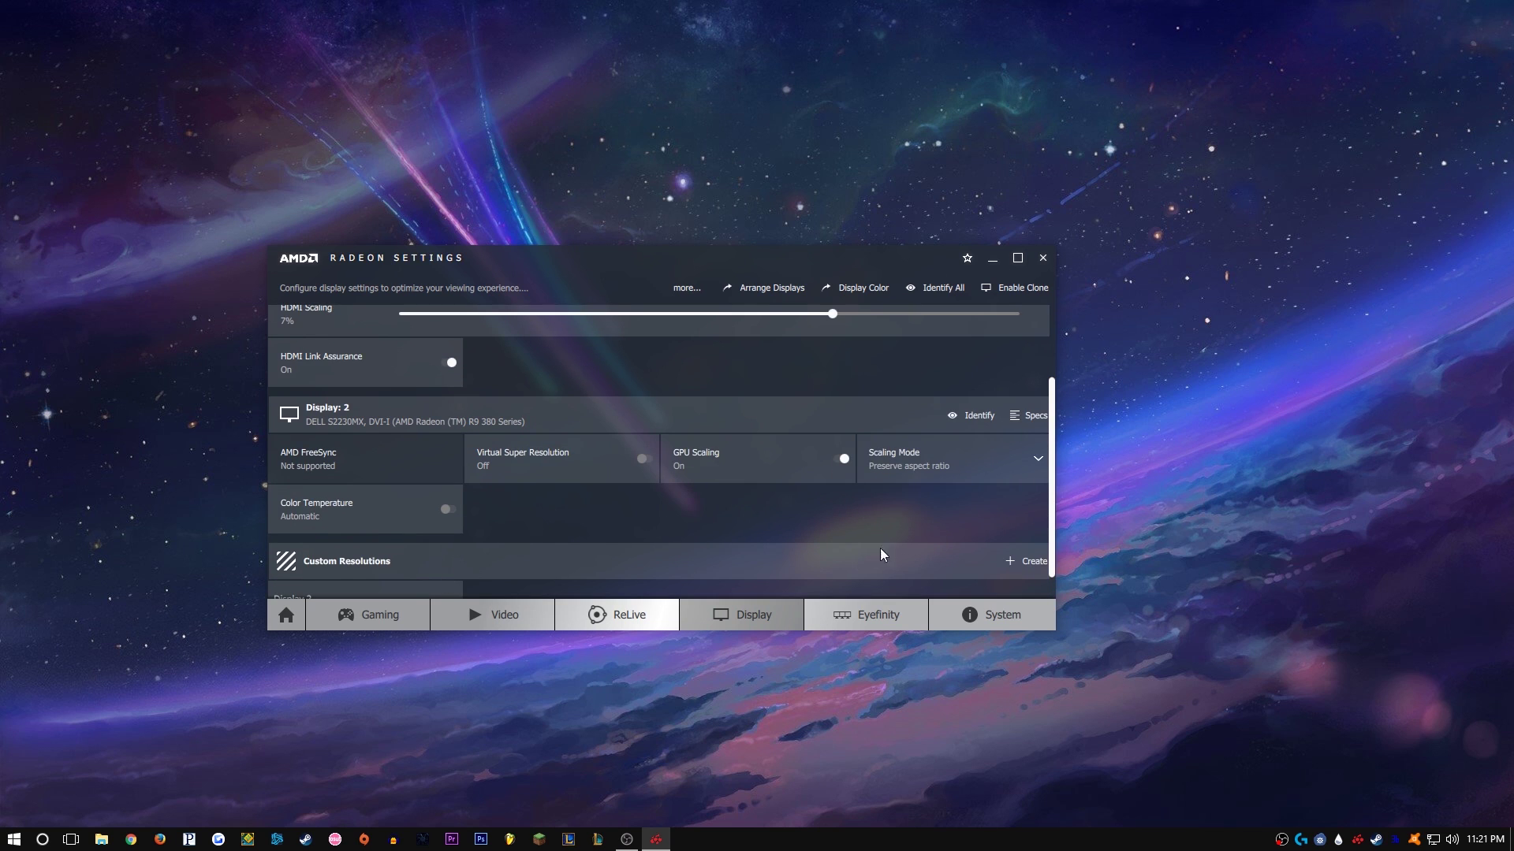
pyautogui.scroll(-1, 894, 552)
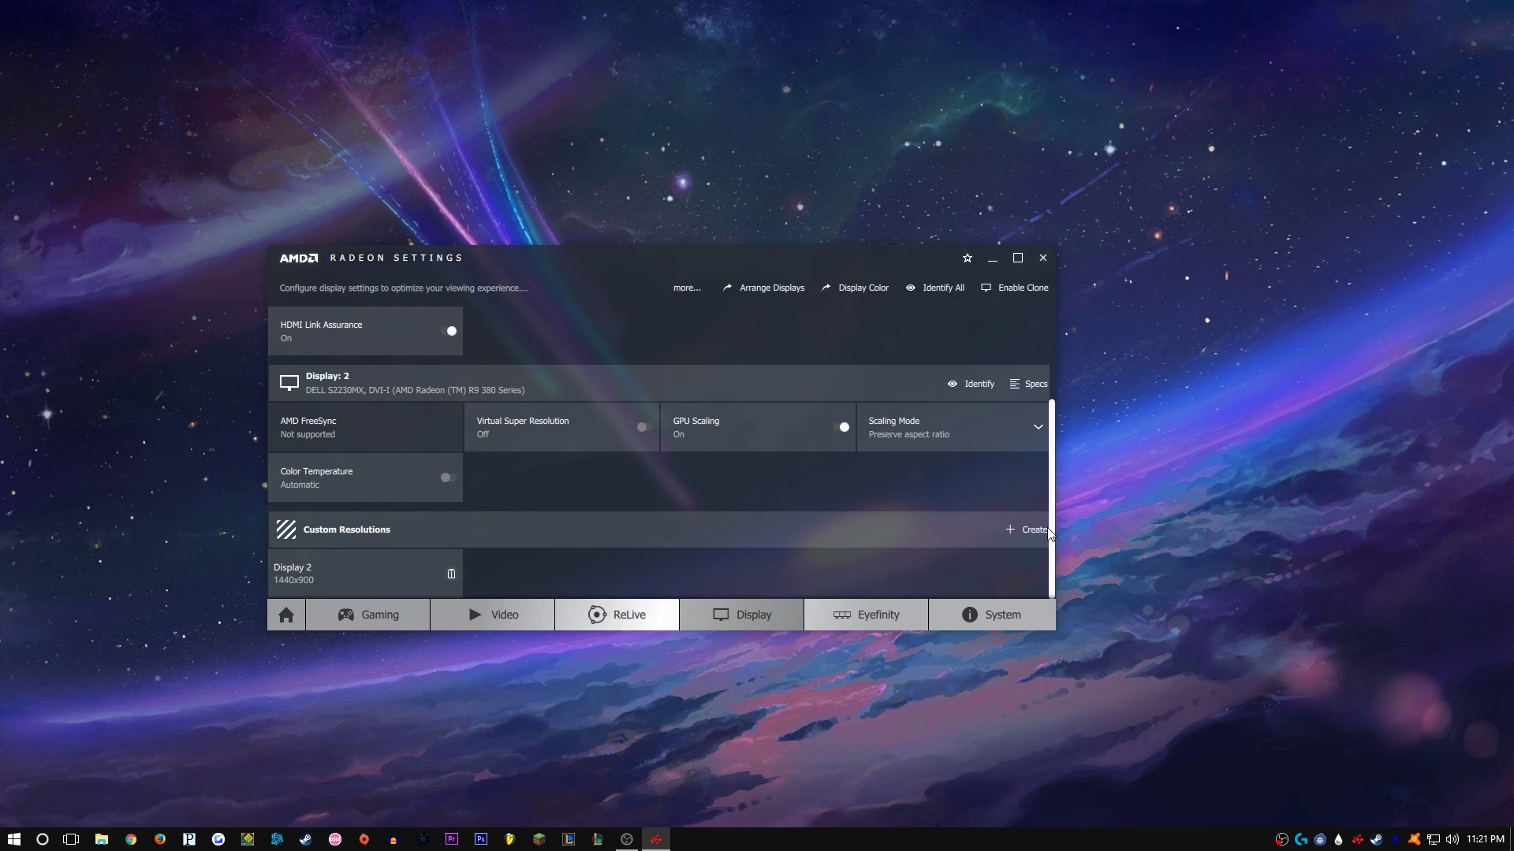
# Step: Create and save a 1440x900 custom resolution for Display 2 with CVT timing standard
pyautogui.click(1029, 535)
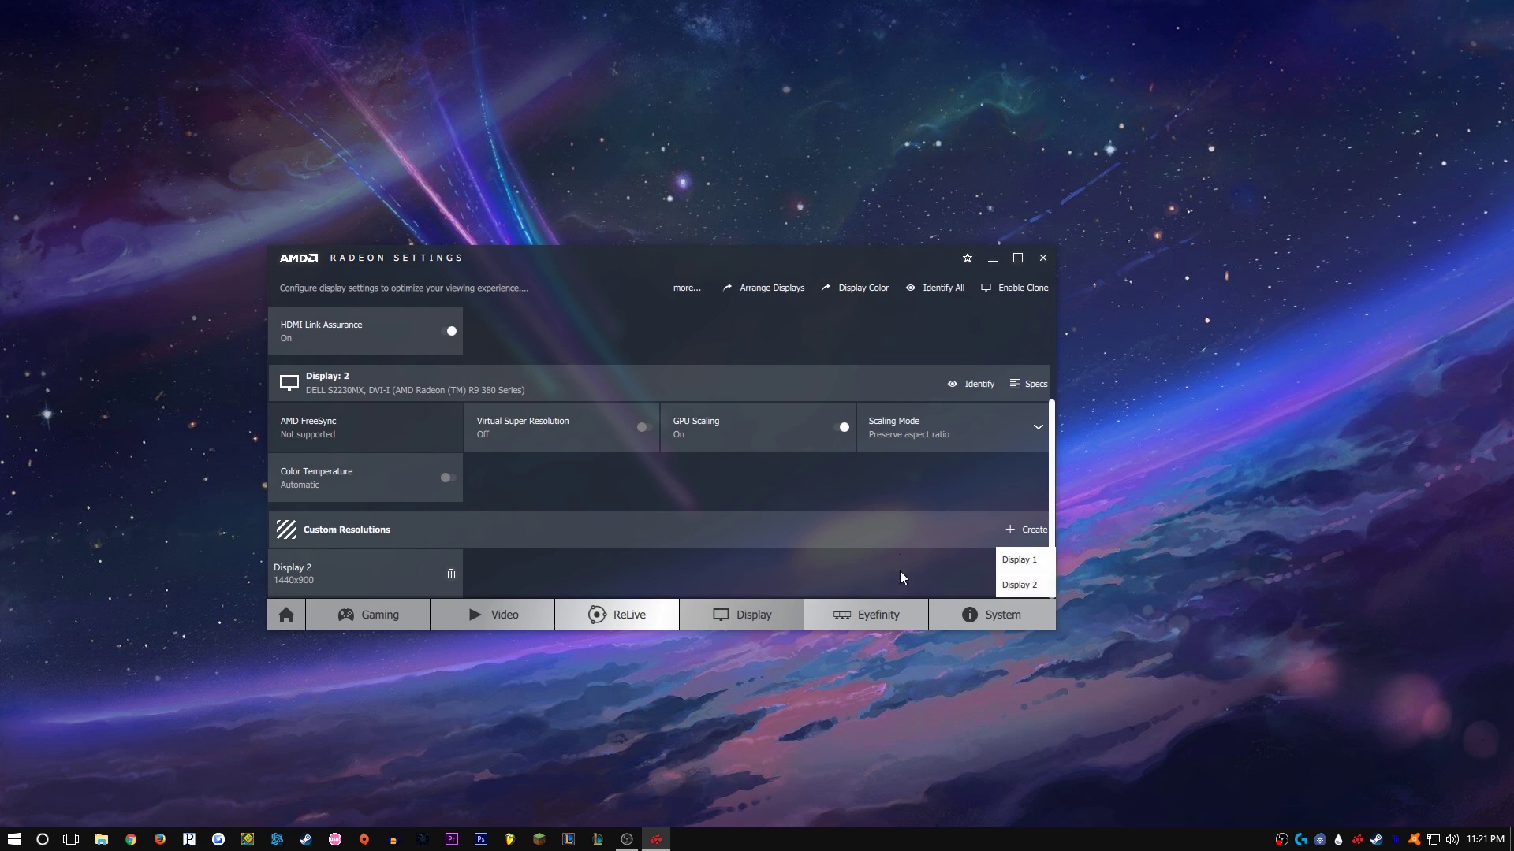
pyautogui.click(1021, 586)
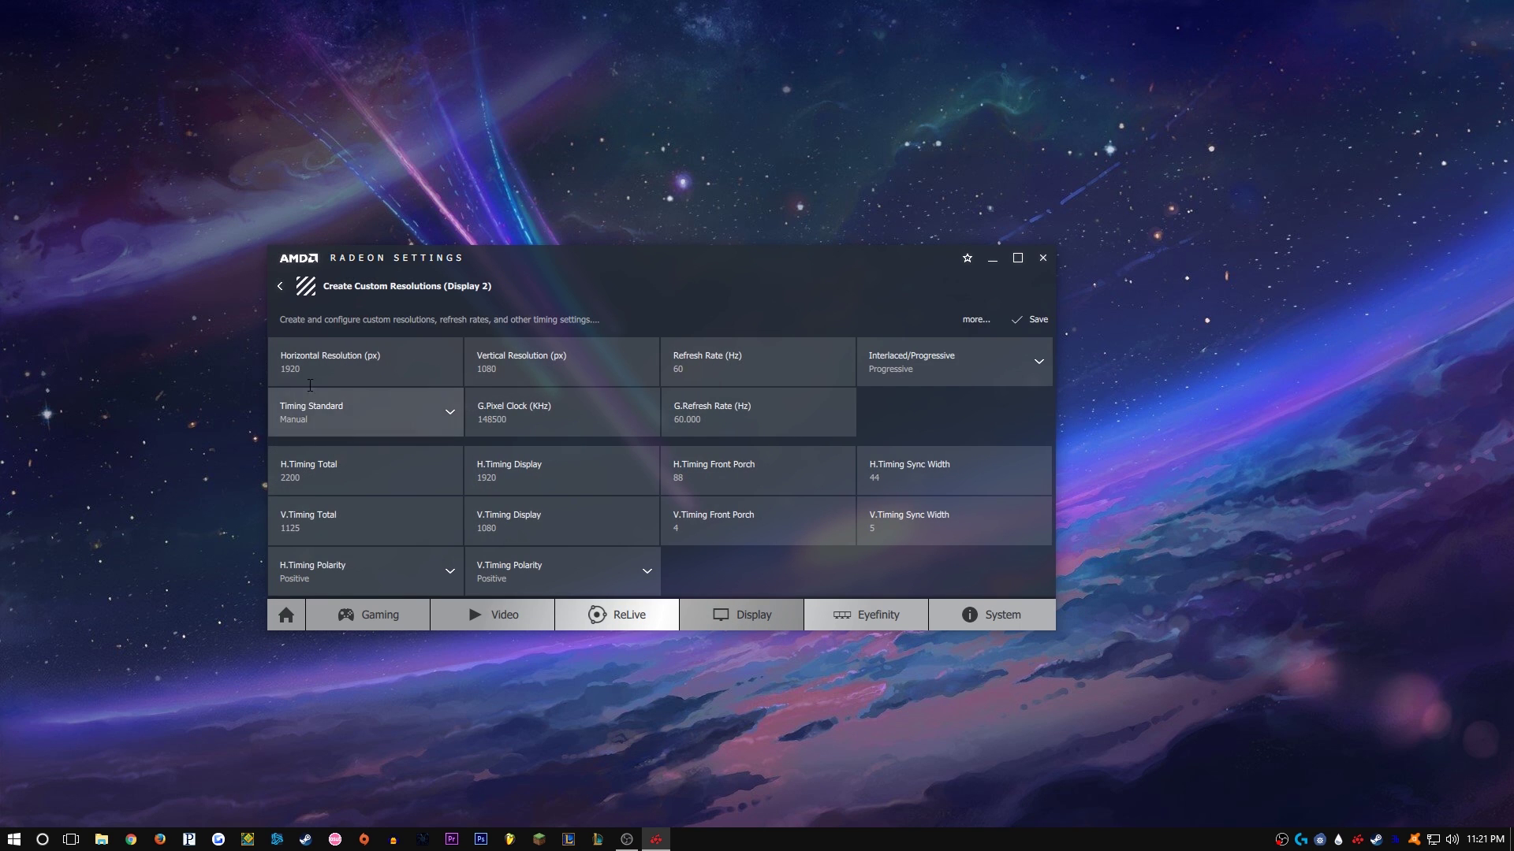
pyautogui.moveTo(332, 372); pyautogui.dragTo(280, 362)
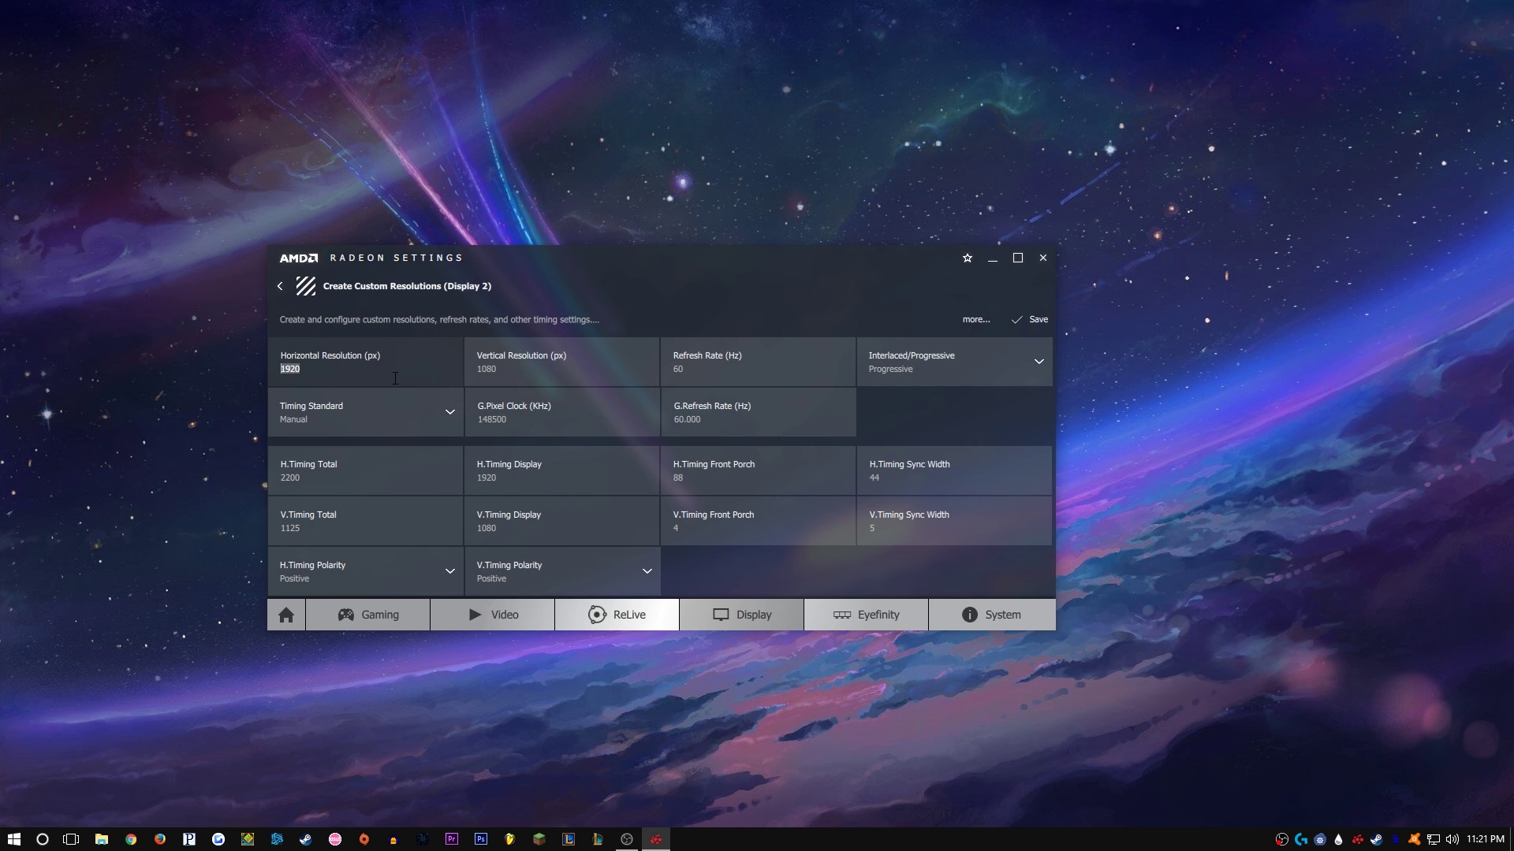
pyautogui.write('14')
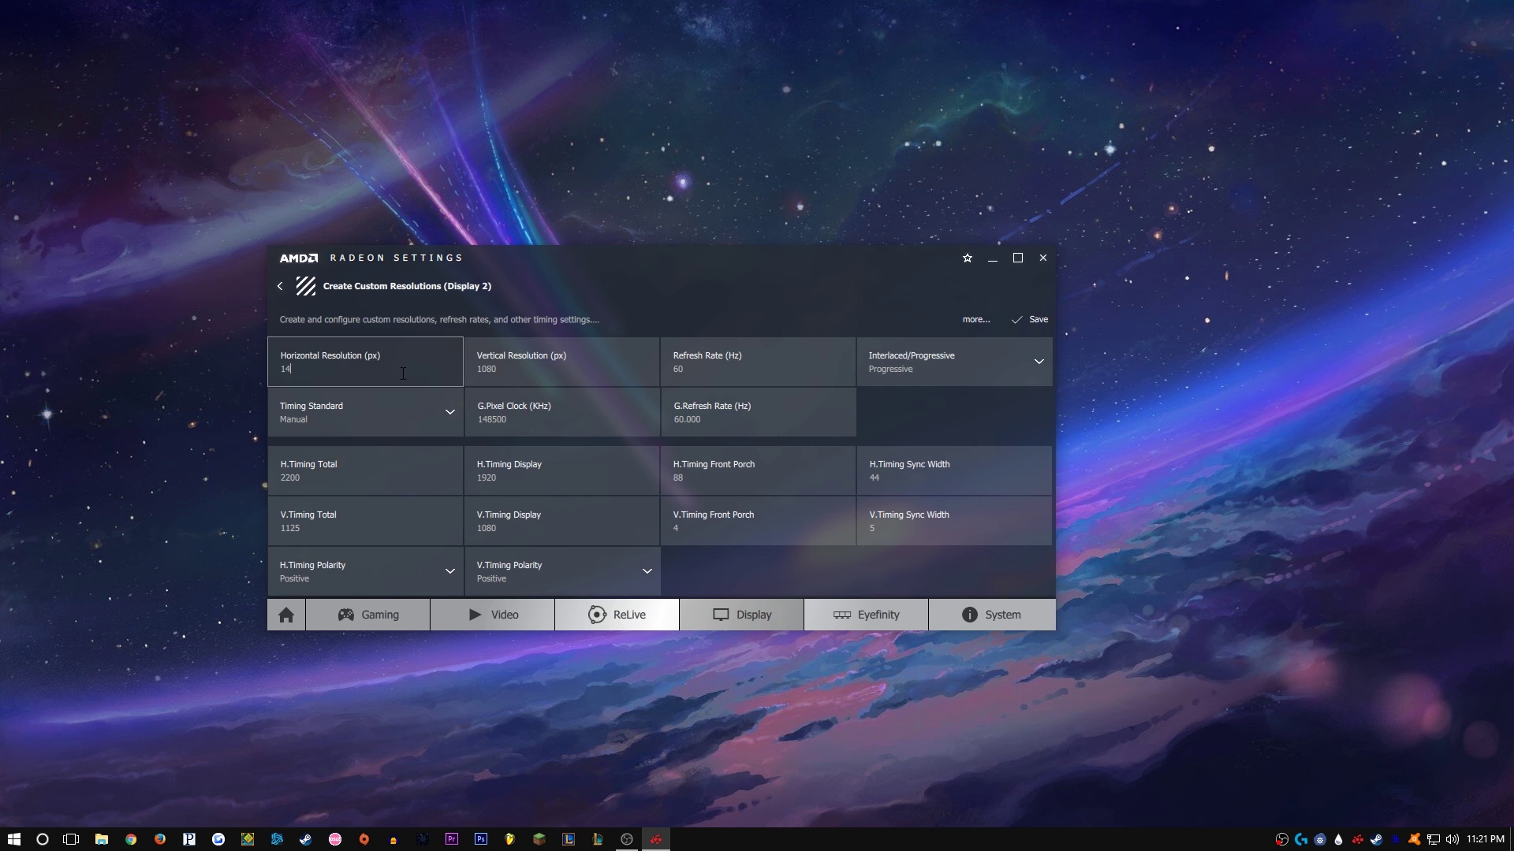
pyautogui.write('40')
pyautogui.press('Tab')
pyautogui.write('900')
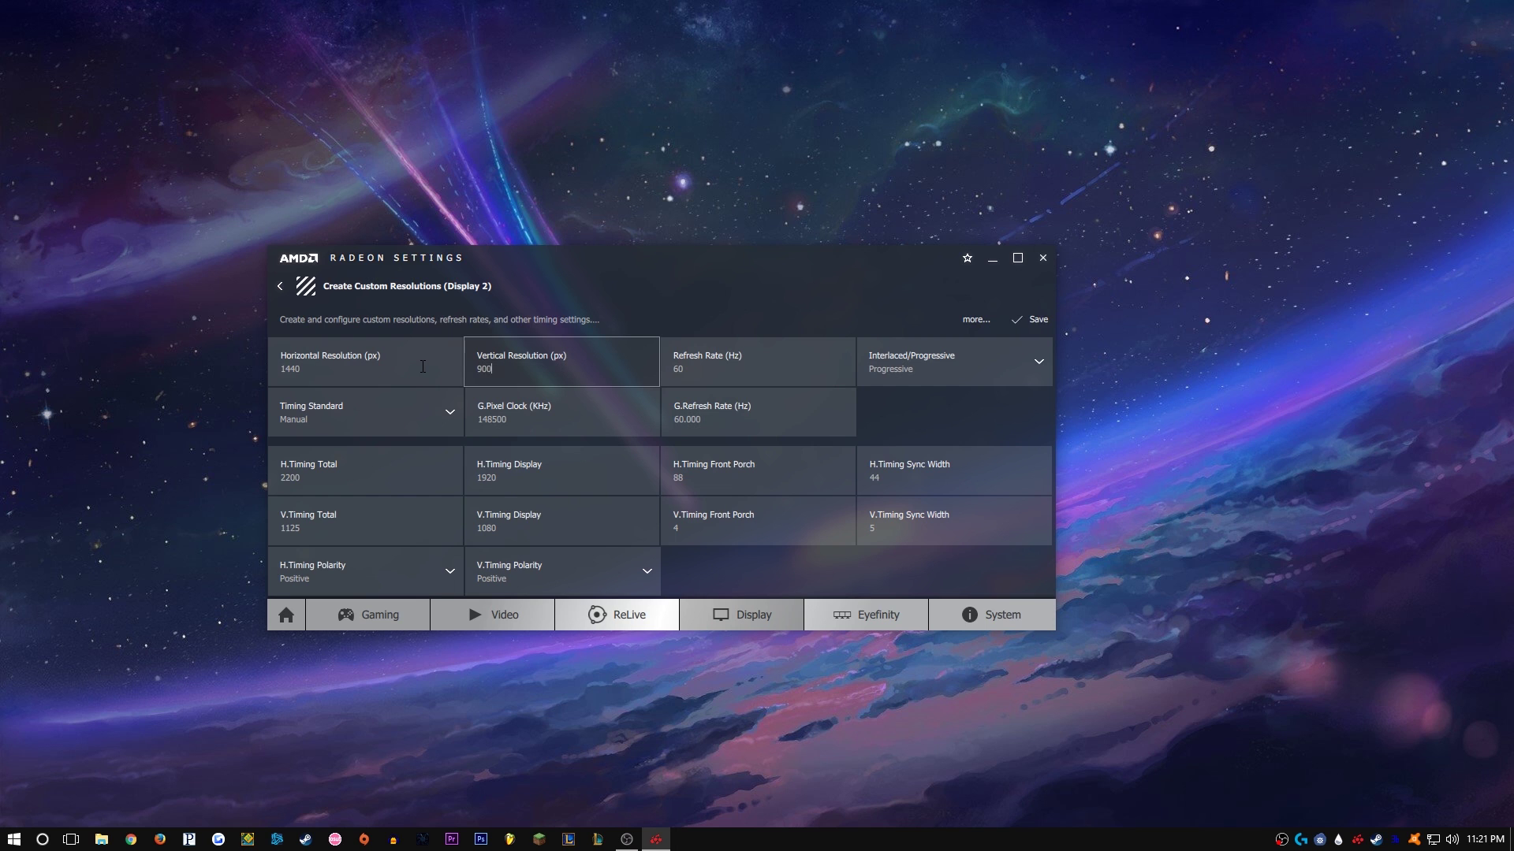
pyautogui.press('Return')
pyautogui.click(454, 409)
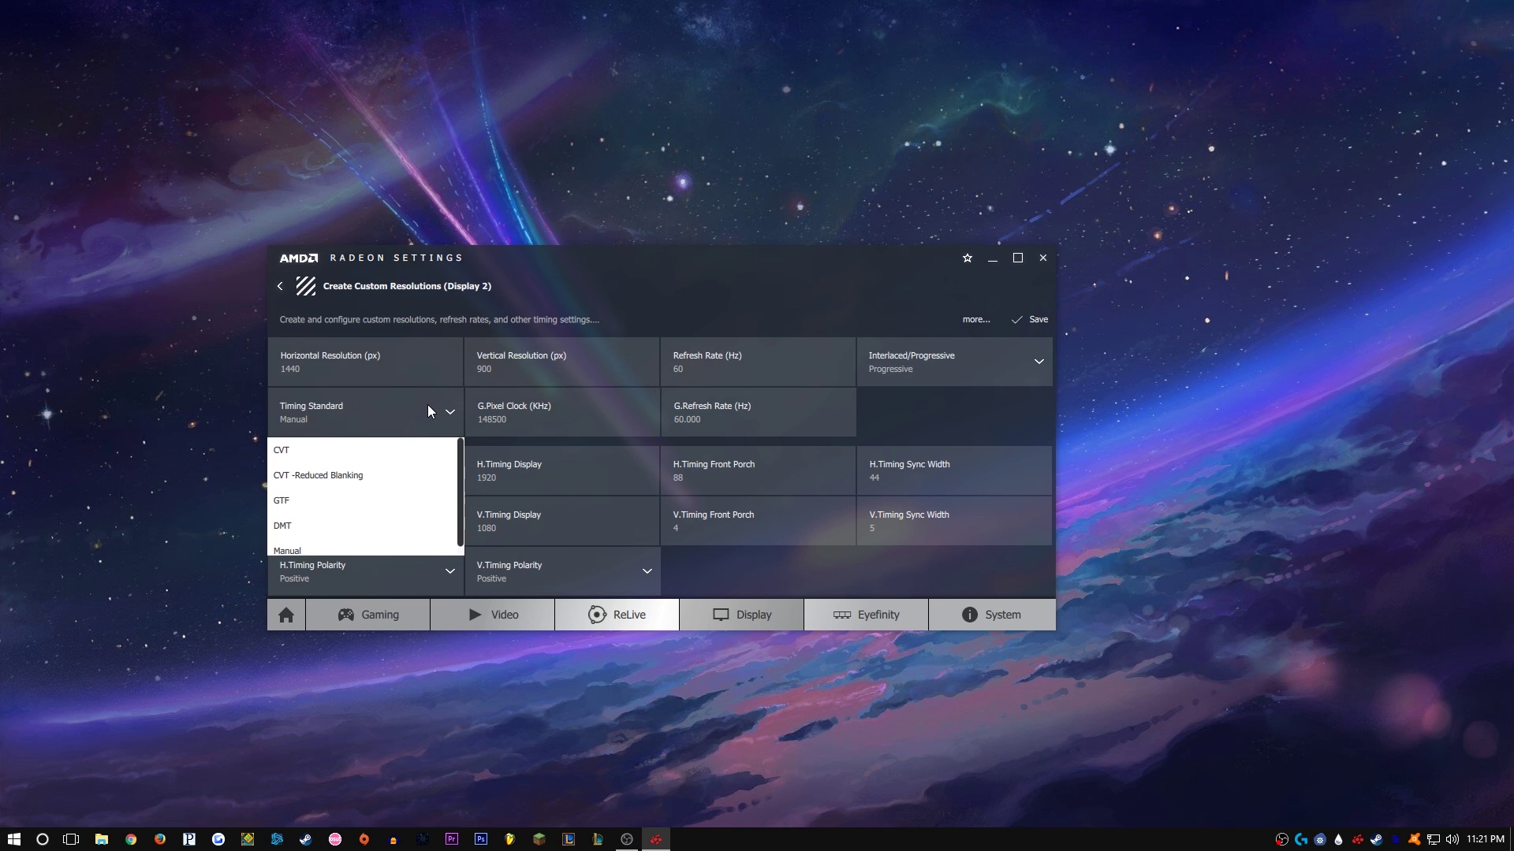
pyautogui.click(341, 454)
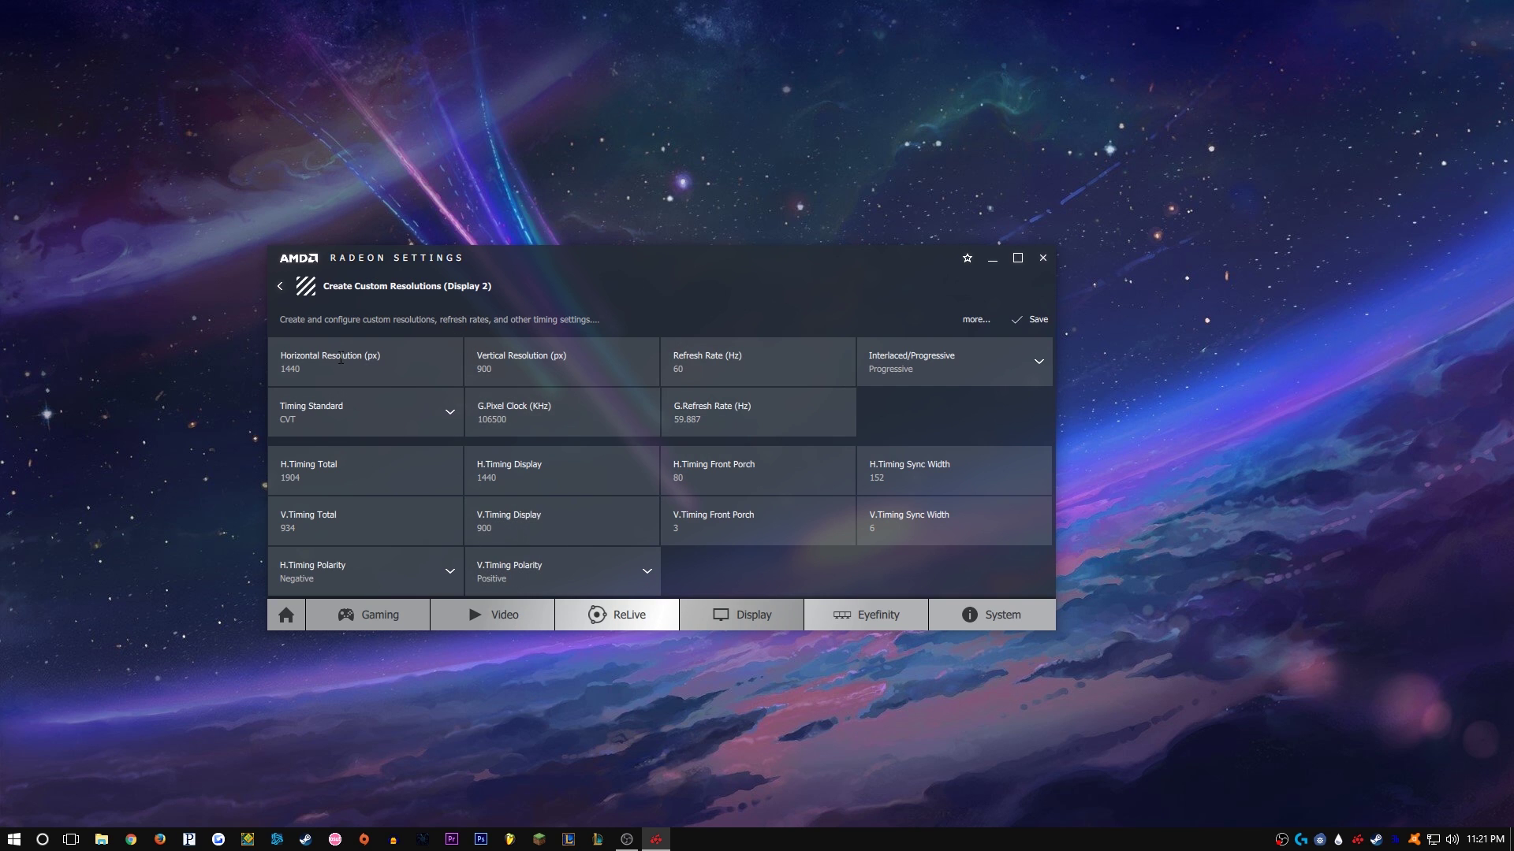
pyautogui.click(1035, 319)
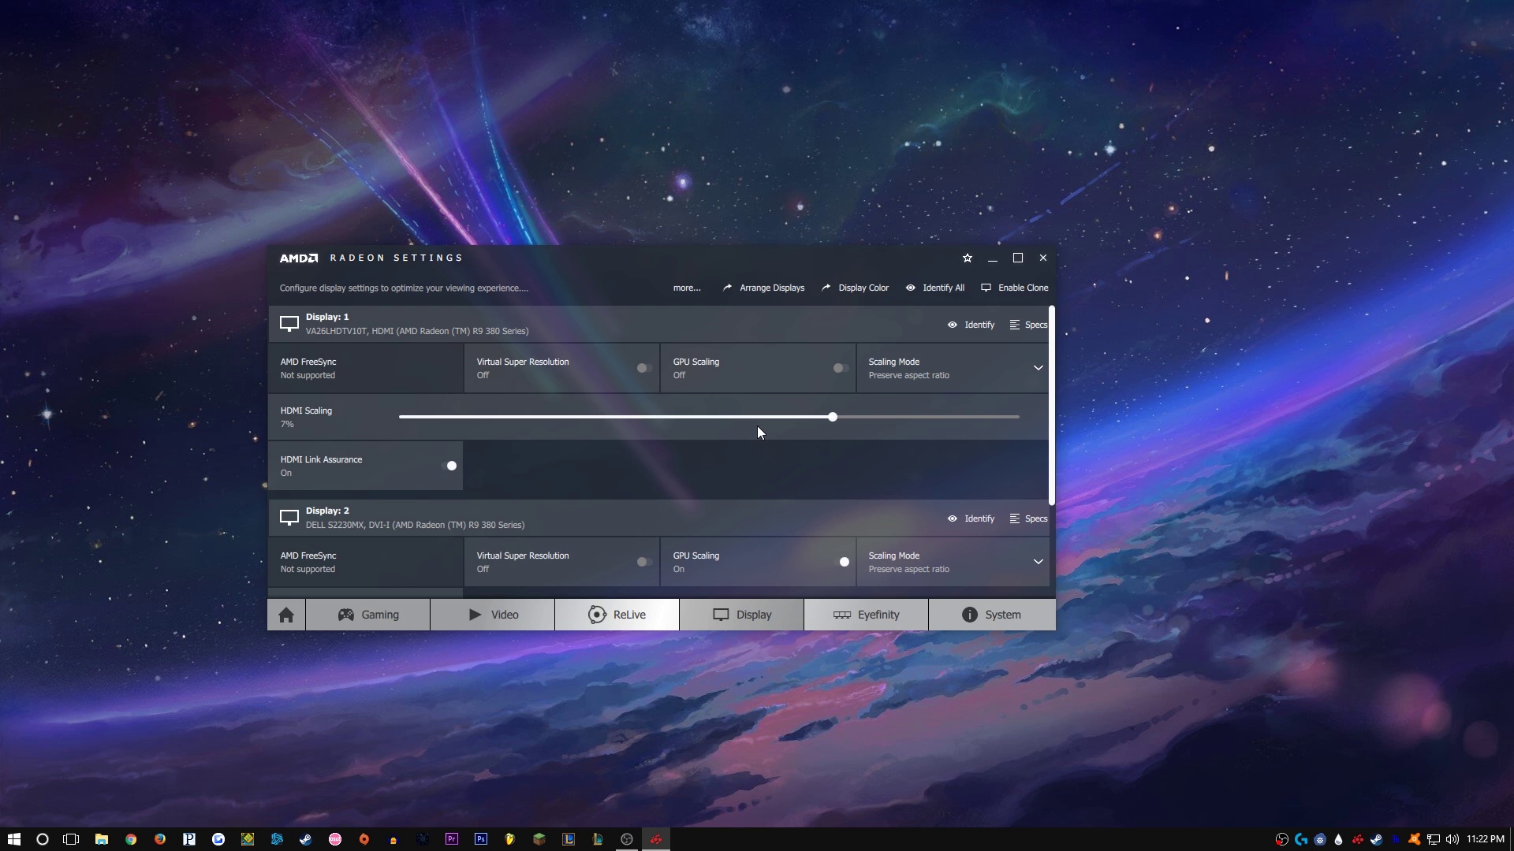
# Step: Verify the 1440x900 entry under Display 2's Custom Resolutions, then close Radeon Settings
pyautogui.scroll(-2, 709, 433)
pyautogui.scroll(2, 670, 439)
pyautogui.scroll(-3, 1025, 331)
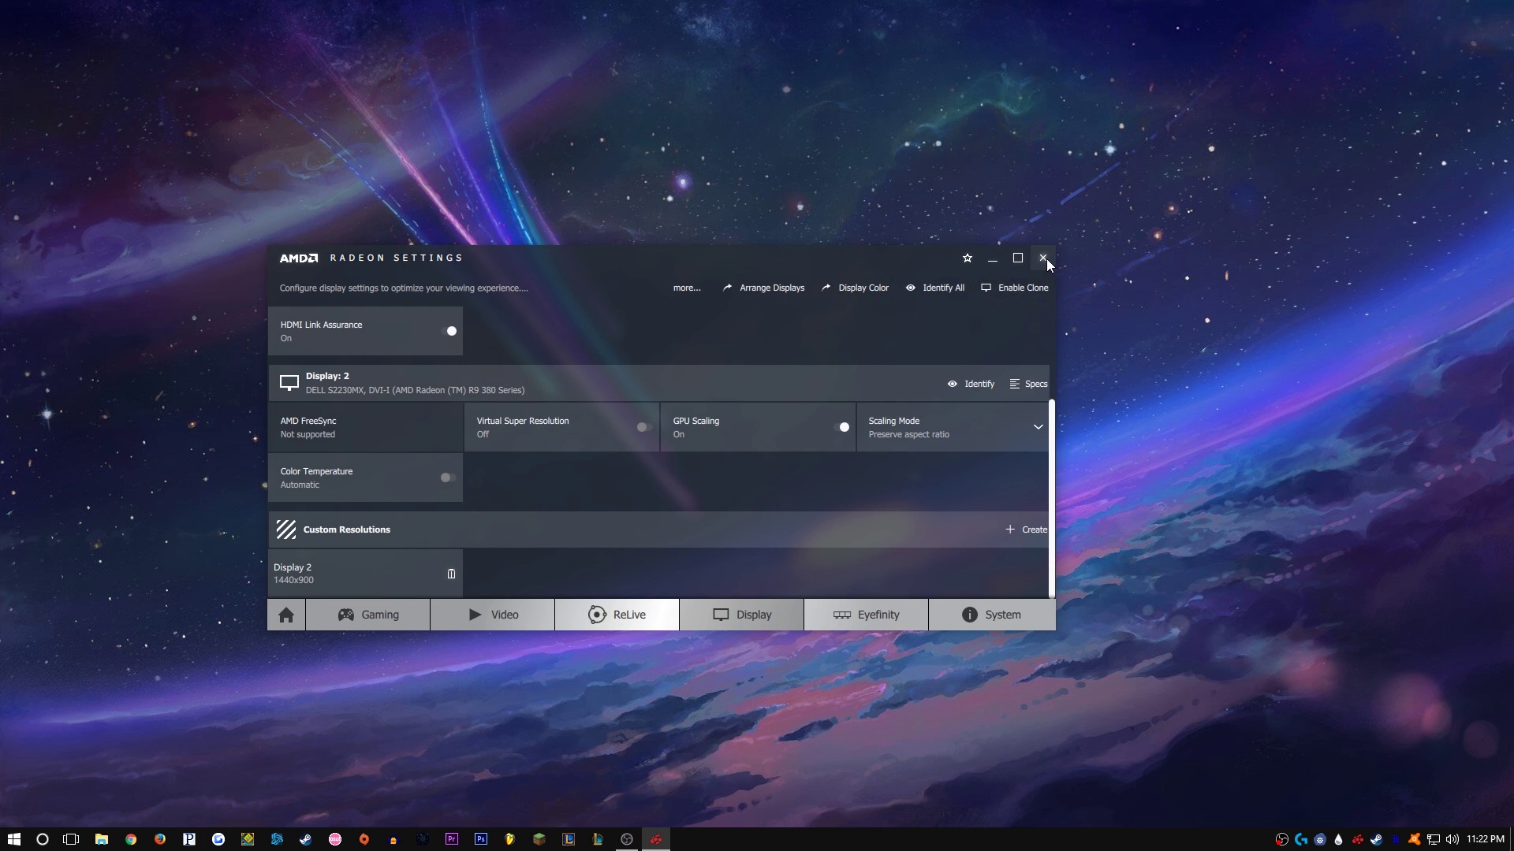
pyautogui.click(1043, 259)
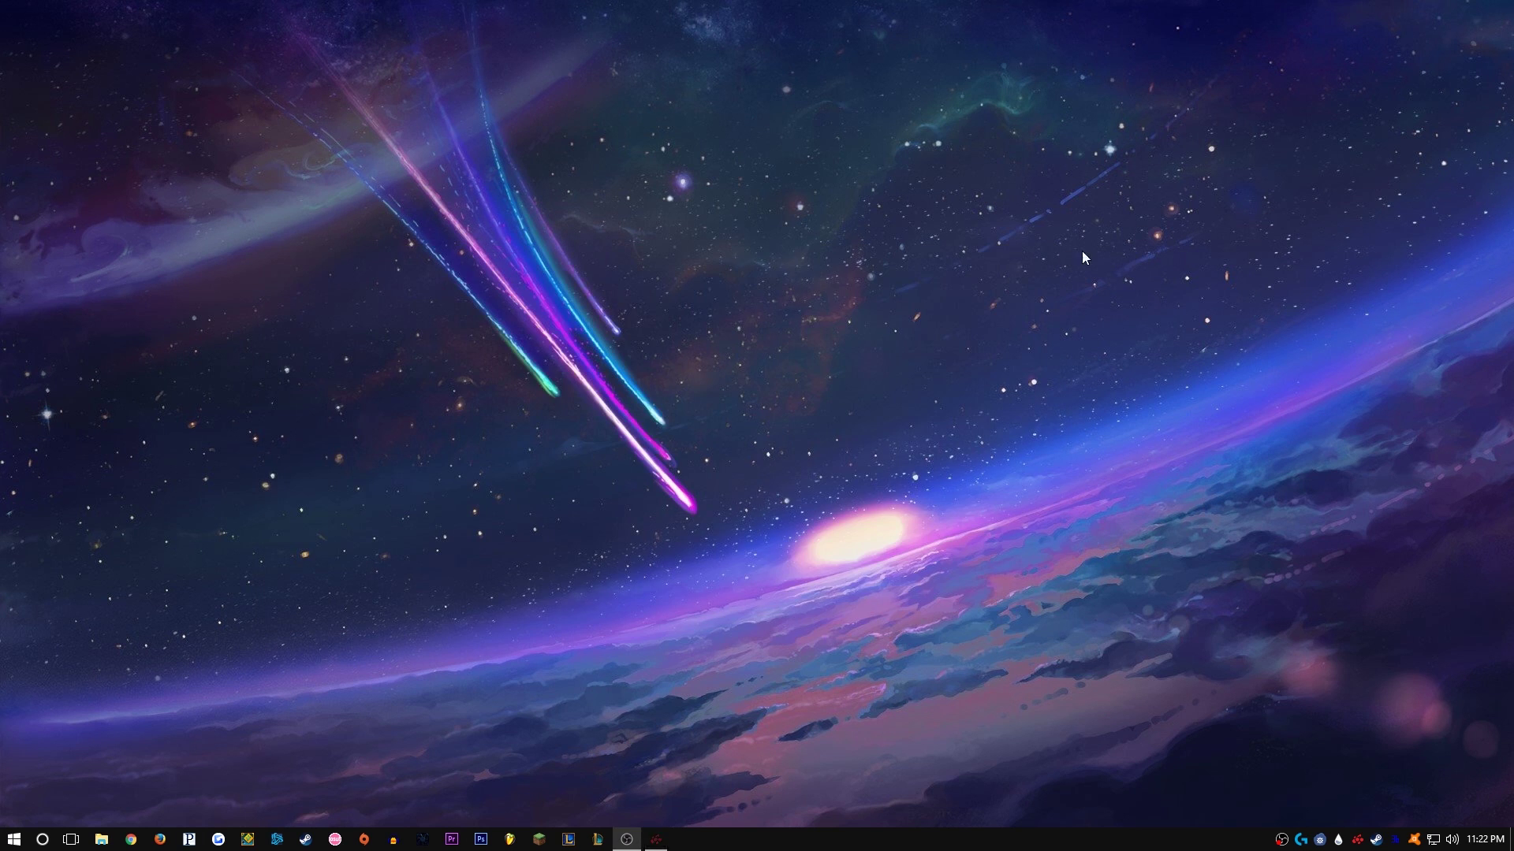
# Step: Start H1Z1: King of the Kill from Steam's tray menu and press PLAY in the Daybreak launcher
pyautogui.rightClick(1376, 839)
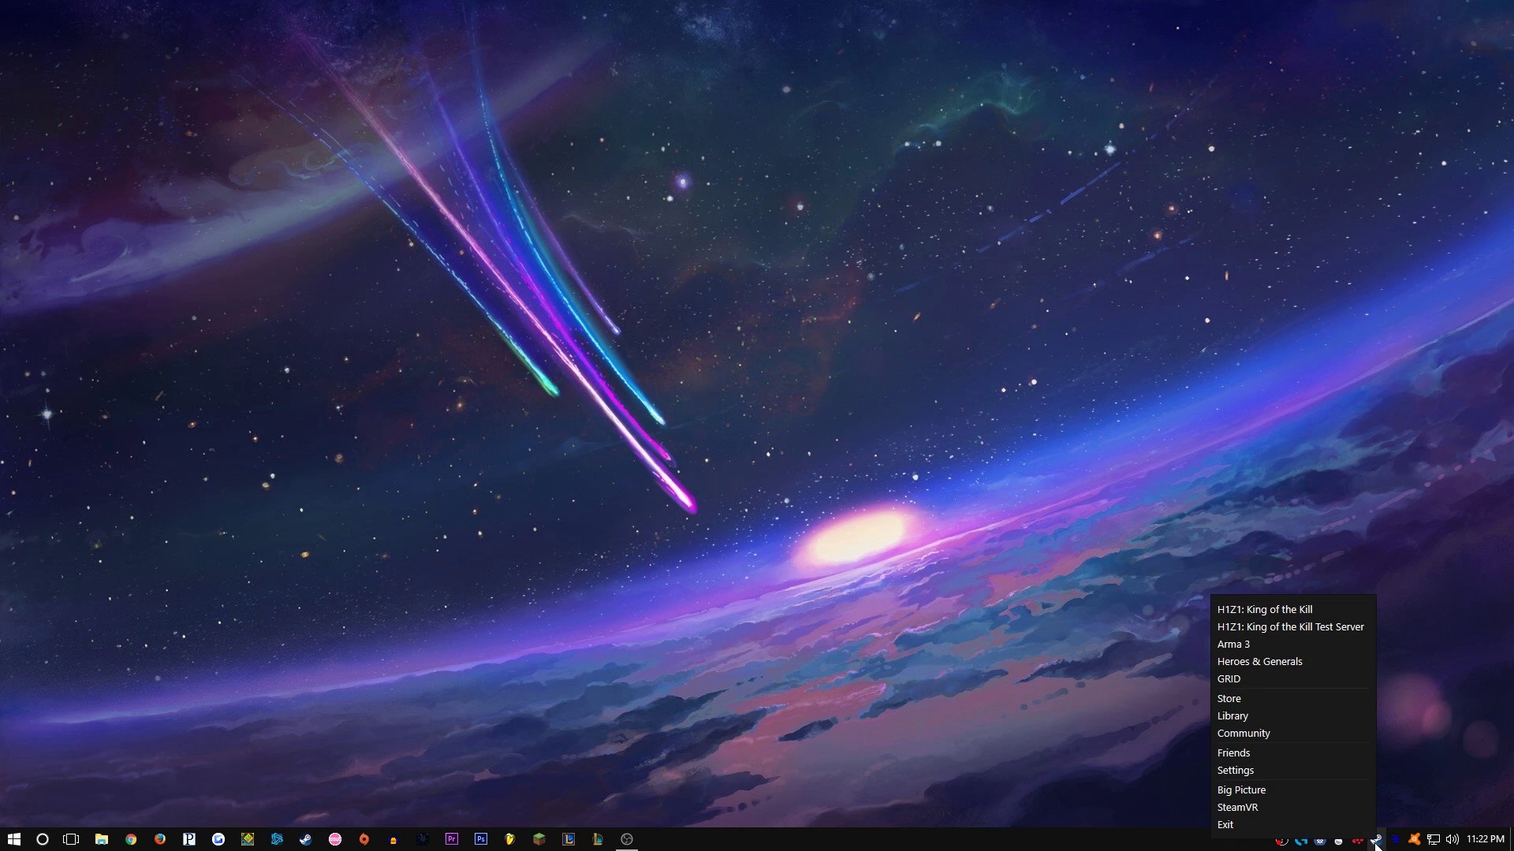
pyautogui.click(1285, 610)
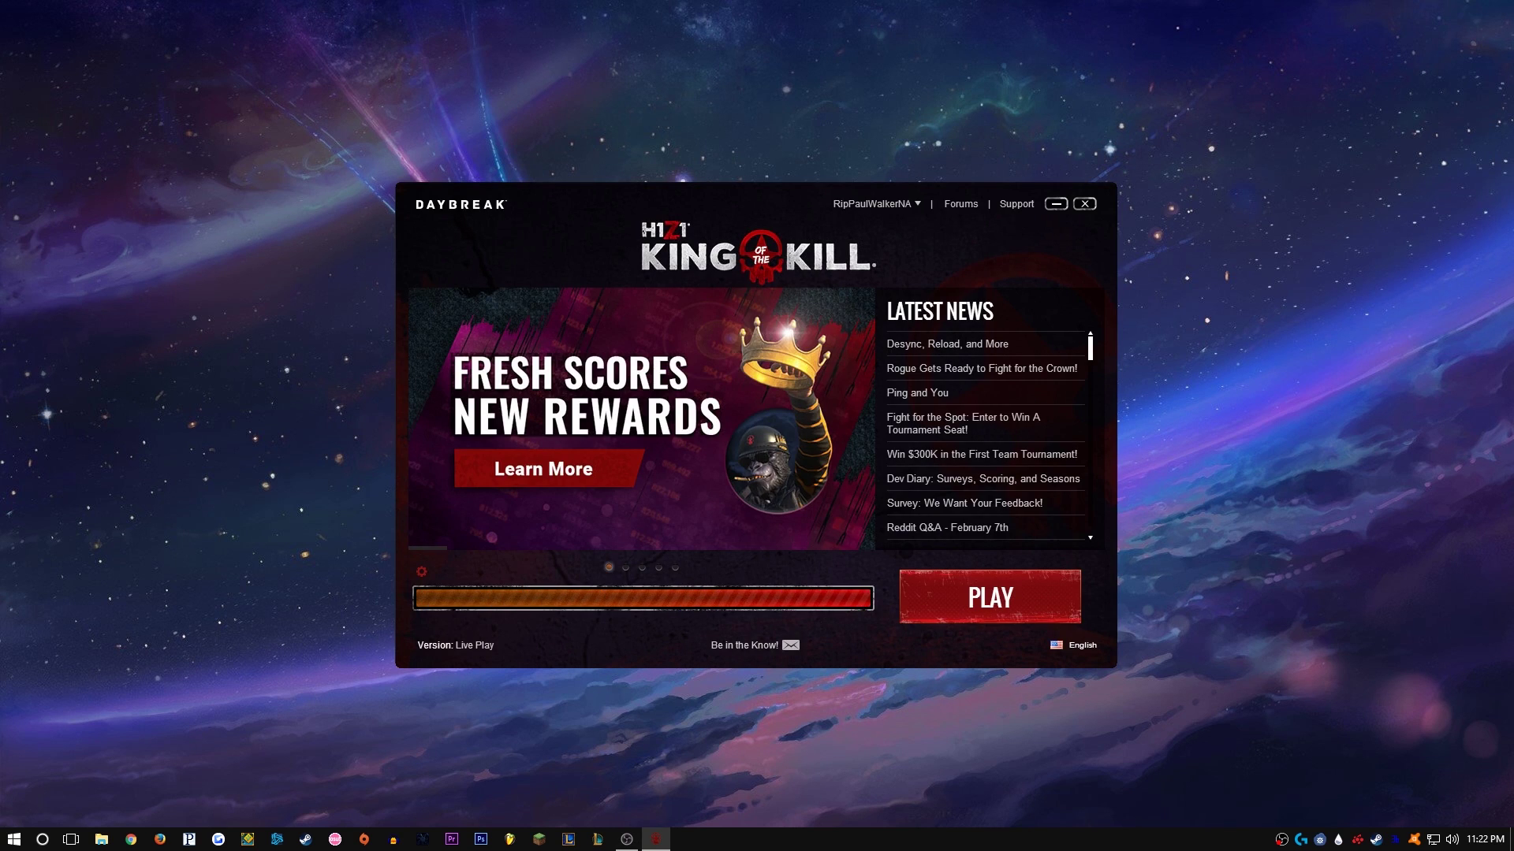
pyautogui.click(1020, 597)
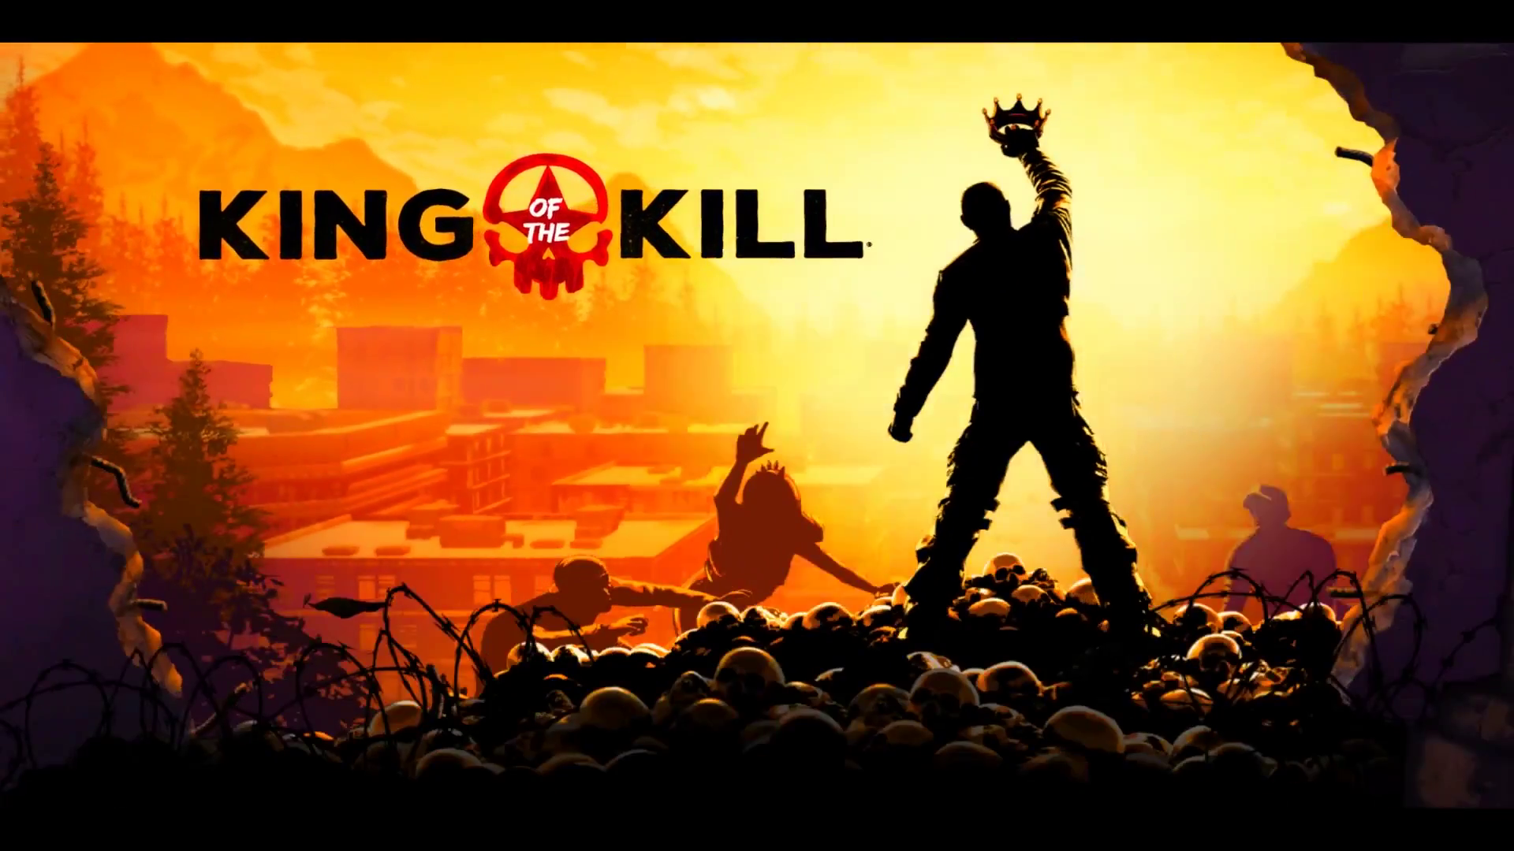
# Step: Skip the title screen with Enter and choose ENTER GAME for the existing character
pyautogui.press('Return')
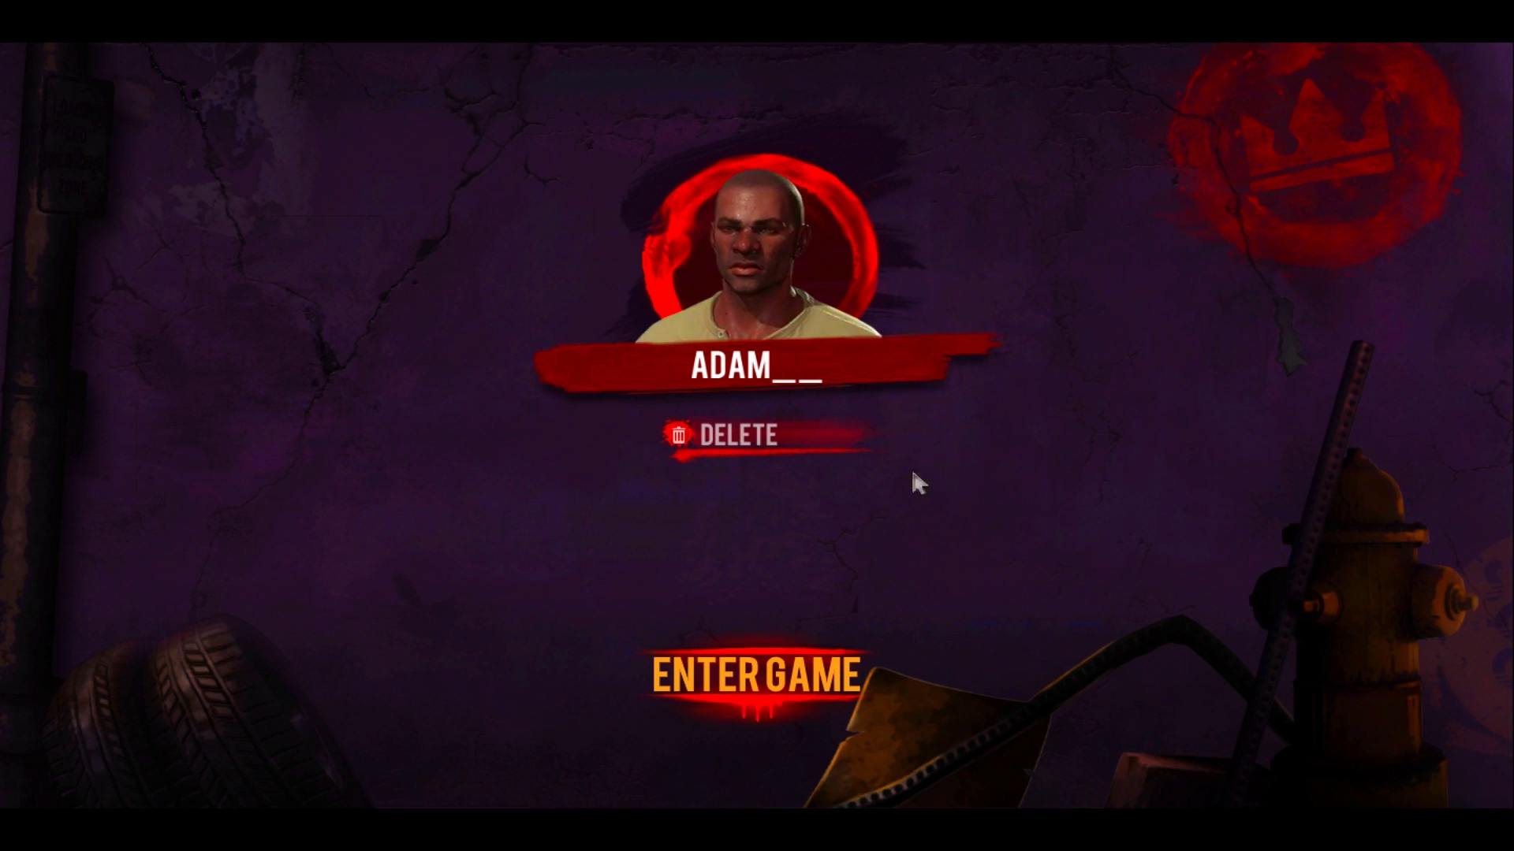
pyautogui.click(708, 679)
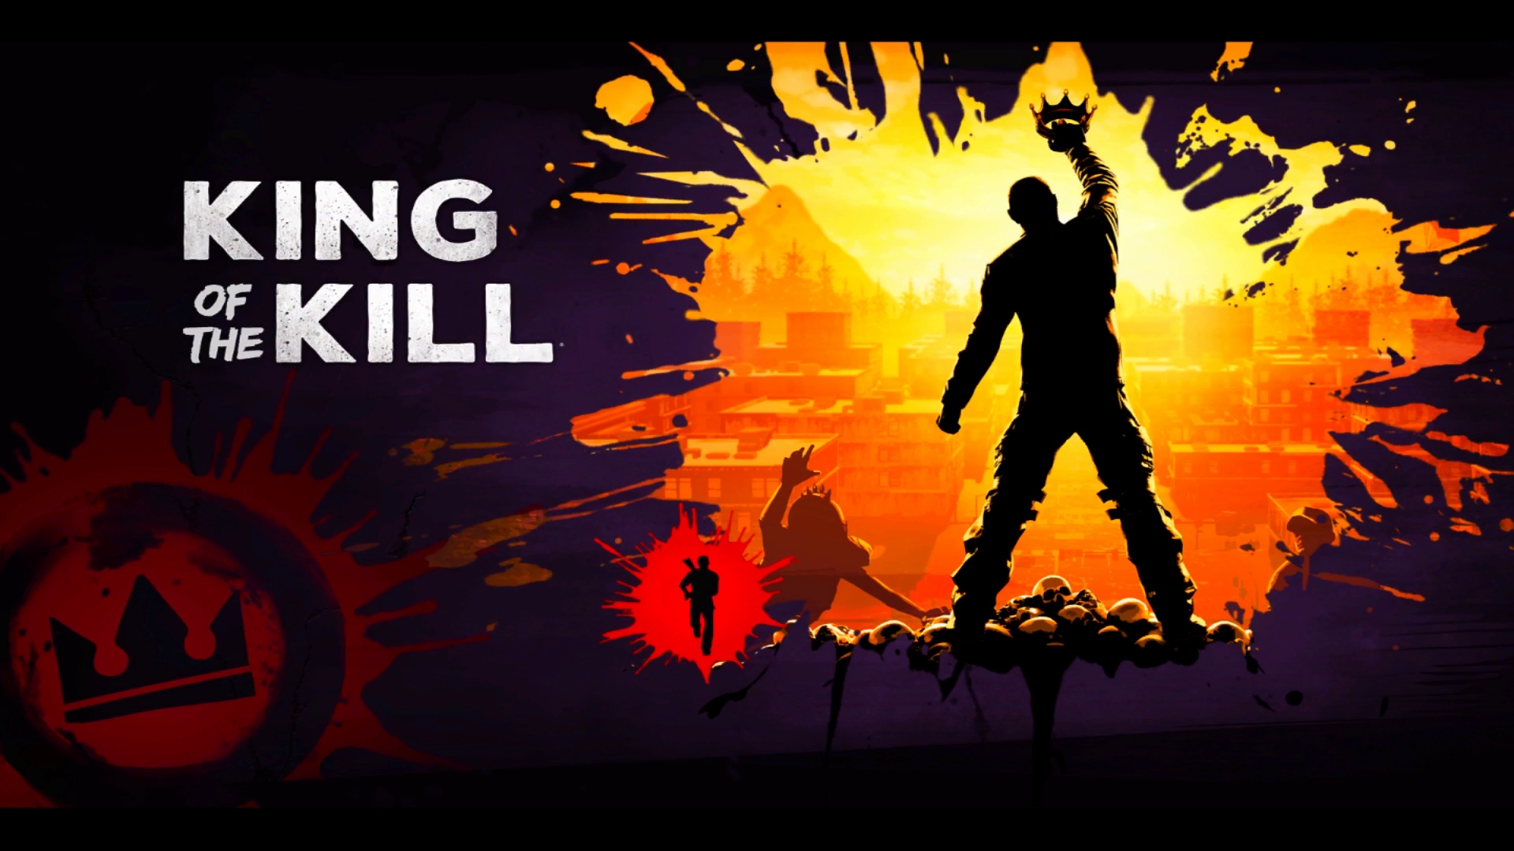